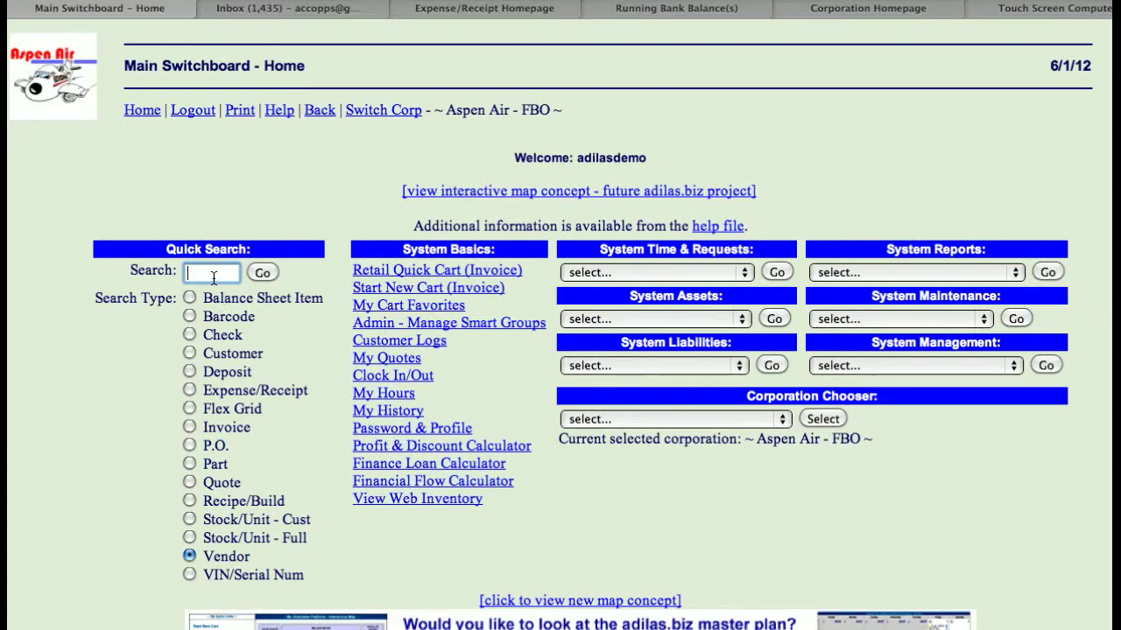
- Search the vendors for "capital One" and start a new expense/receipt for Capital One
text(capital O)
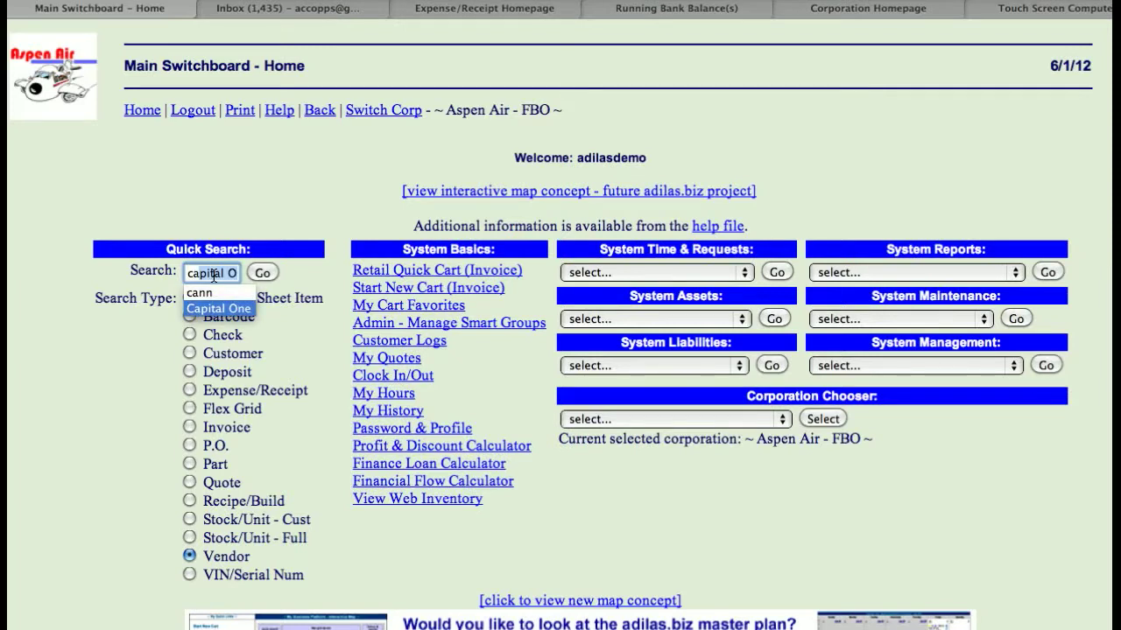
click(319, 327)
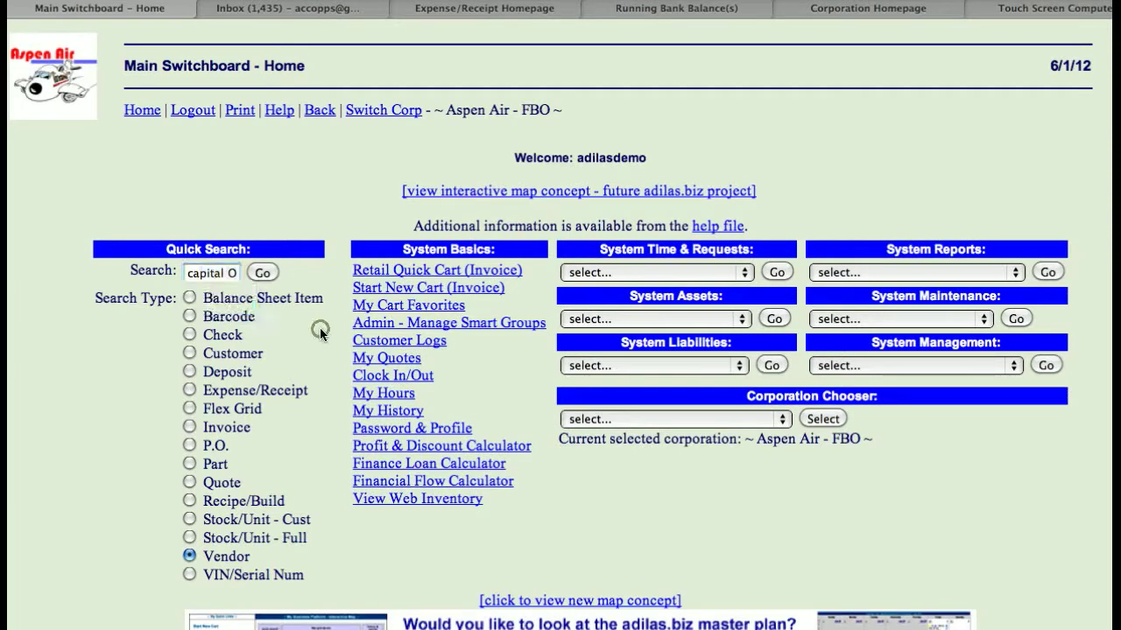
click(263, 273)
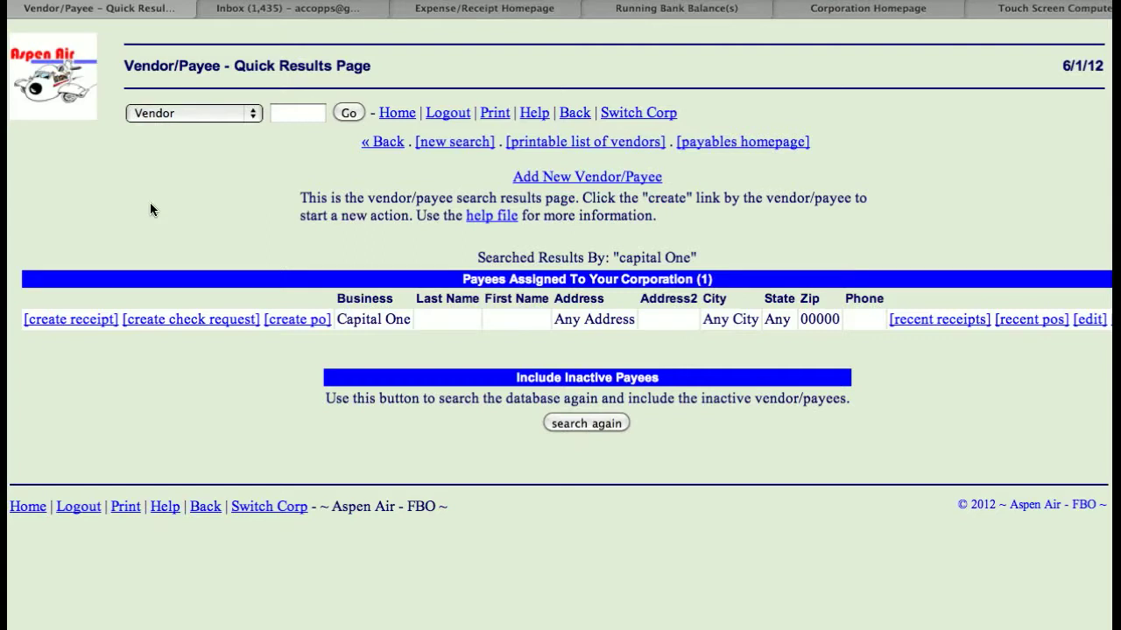
click(66, 320)
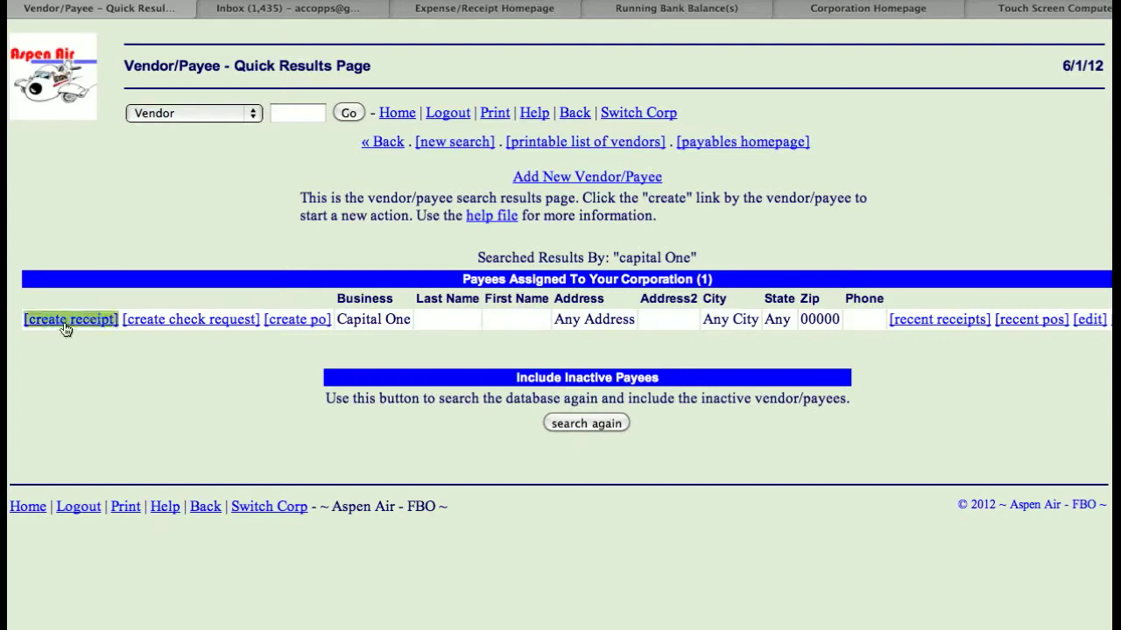
- Set the expense/receipt amount to 50 and enter "Gas - 7/11 Store" as the receipt notes
scroll(163, 303, down, 5)
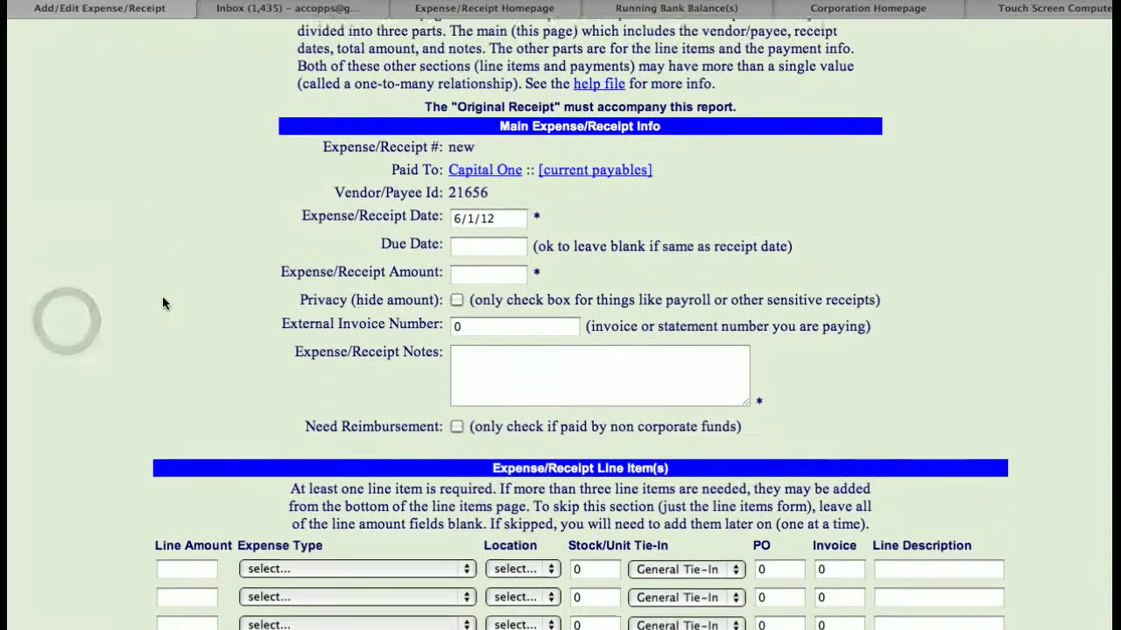
click(476, 243)
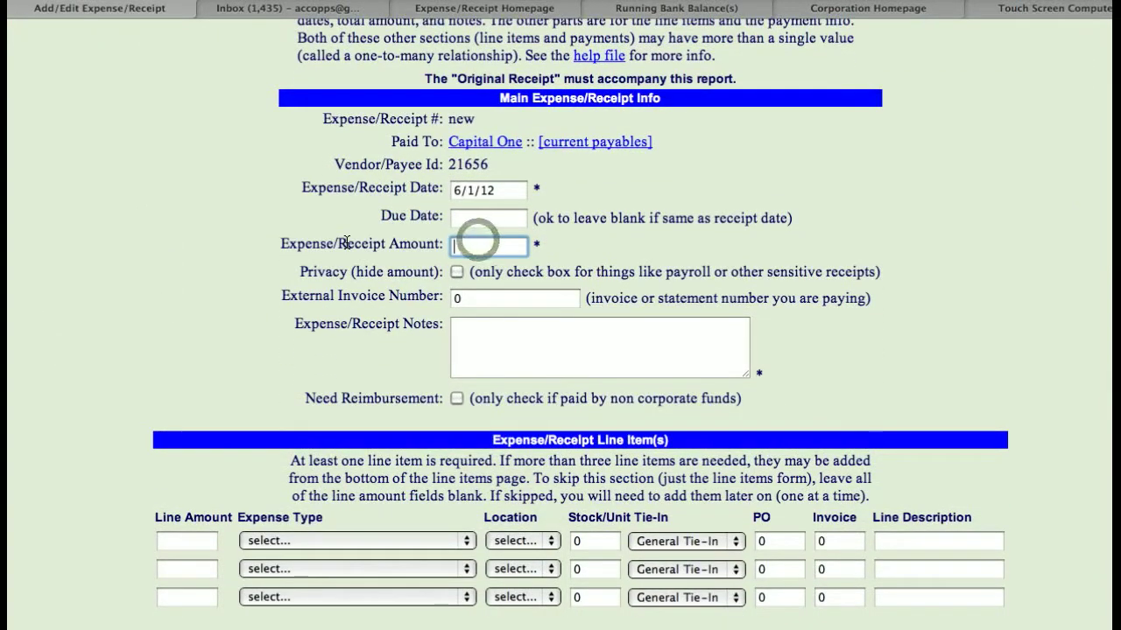
text(50)
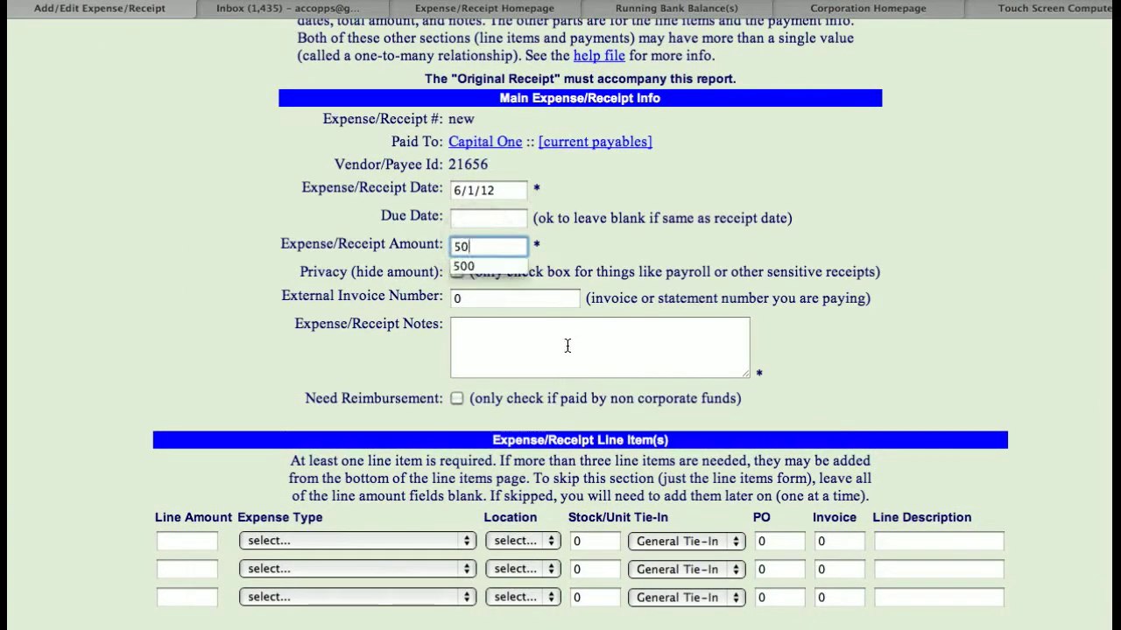
click(524, 352)
text(gas)
key(BackSpace)
key(BackSpace)
key(BackSpace)
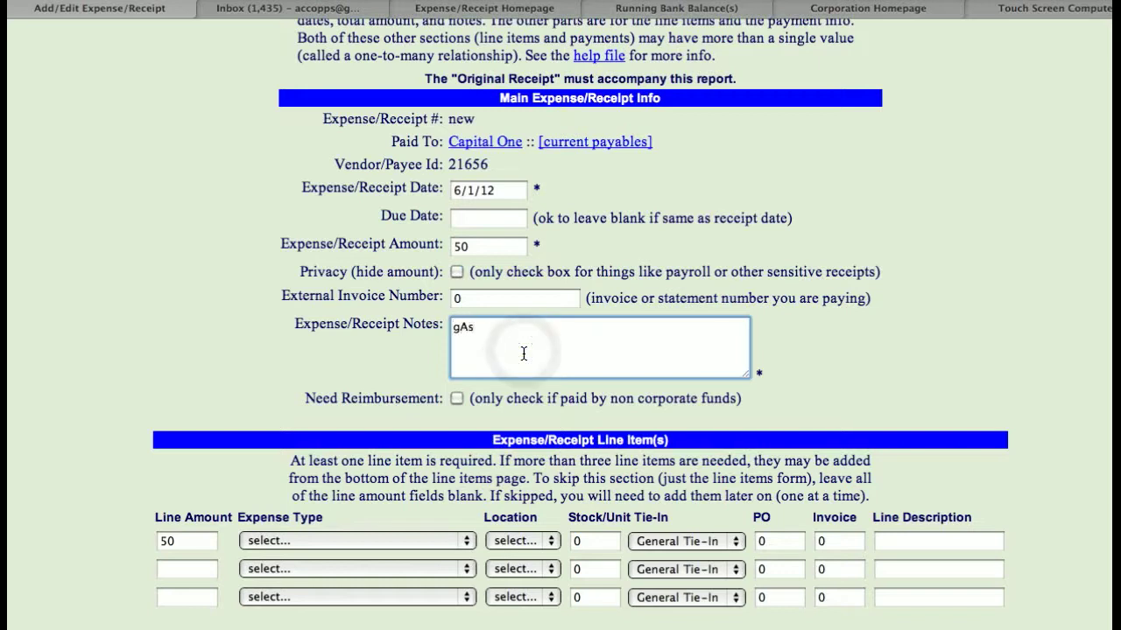
text(Gas )
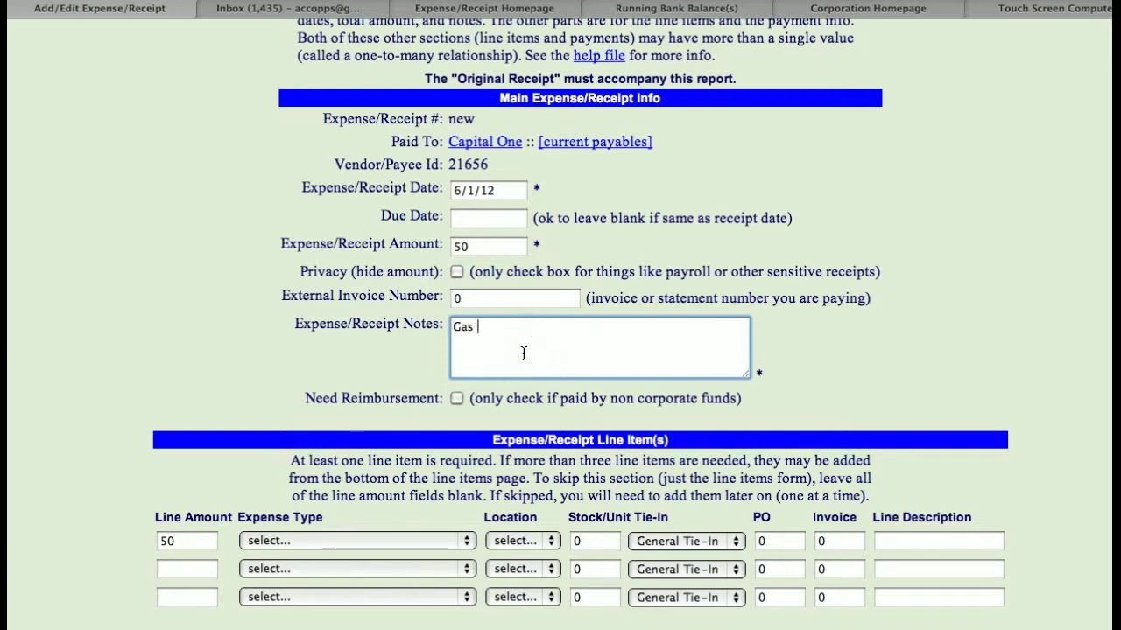
text(- 7/11 Store)
click(324, 328)
- Assign the first line item the expense type "Aaah.. - Not Sure :) -- (I.S.)" and the location KASE
scroll(317, 330, down, 3)
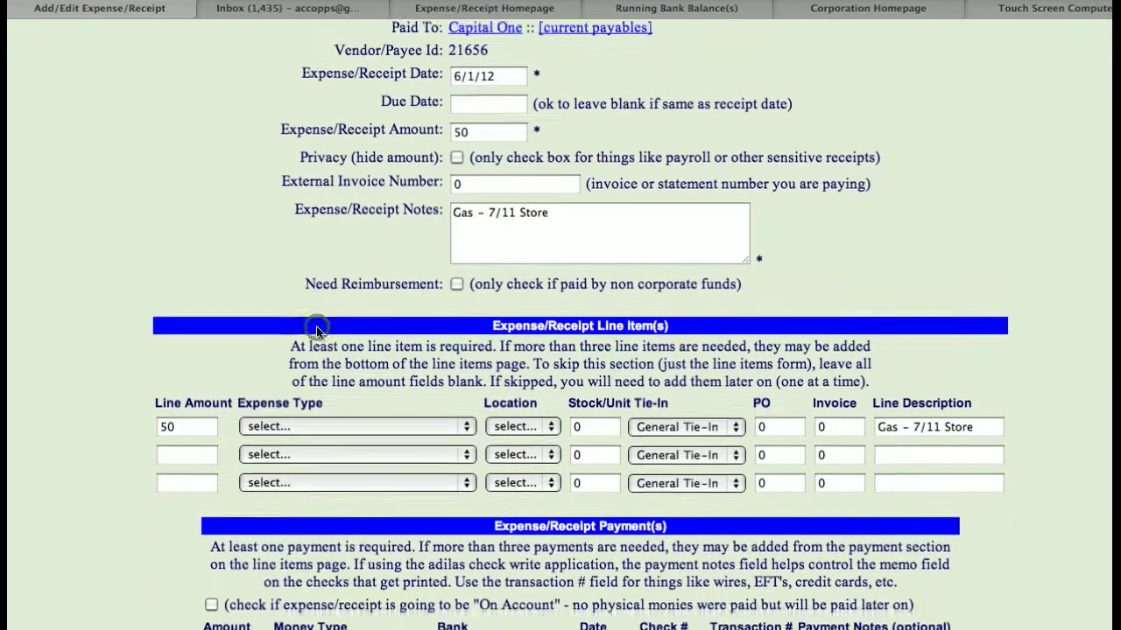
scroll(317, 330, down, 3)
click(338, 331)
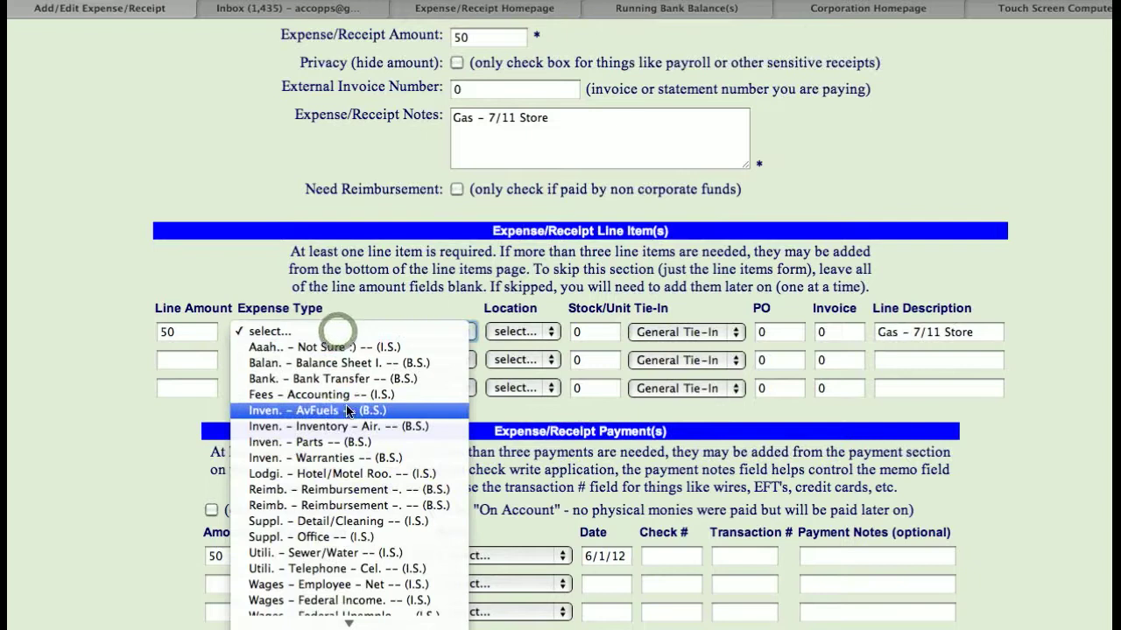
scroll(348, 411, down, 5)
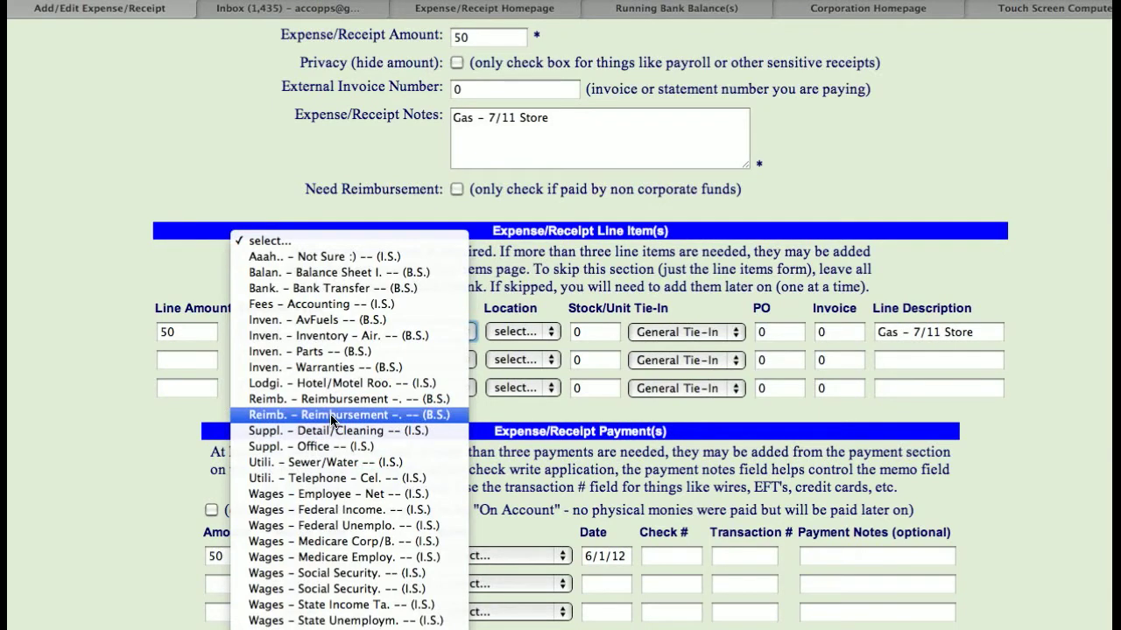
click(312, 258)
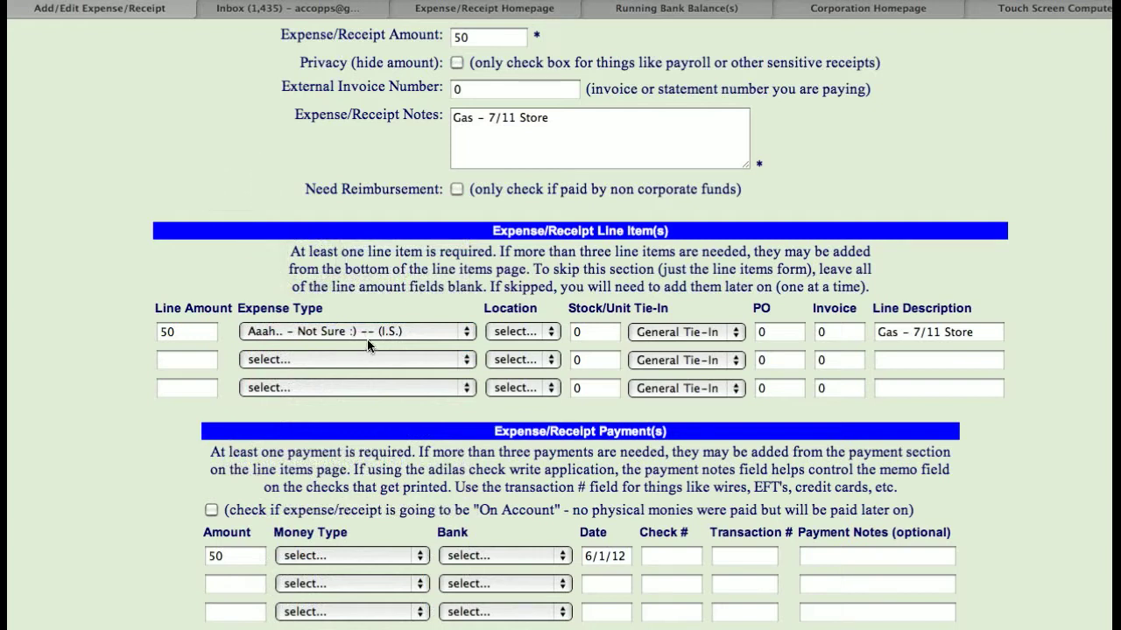
click(517, 332)
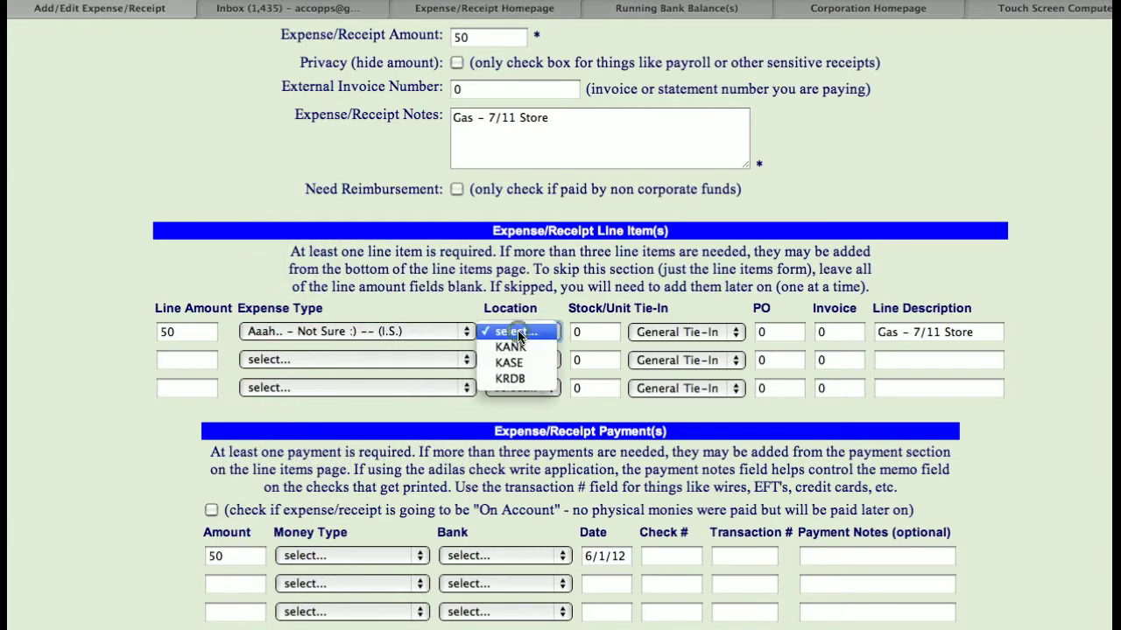
click(514, 362)
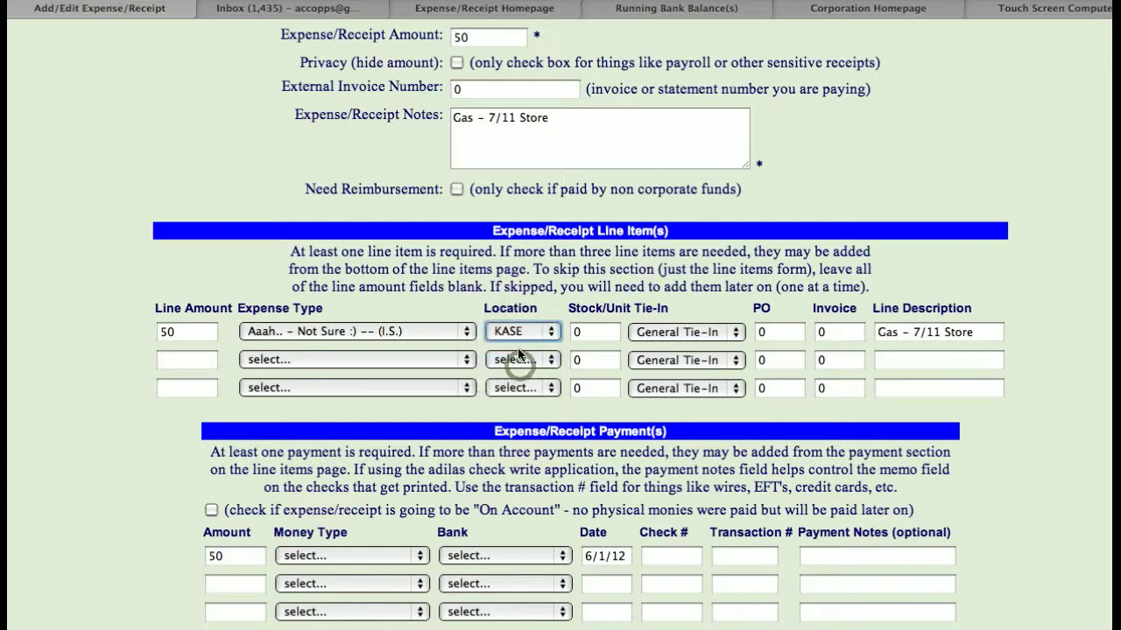
click(660, 260)
- Mark the gas expense as "On Account" to be paid later and add the expense/receipt
scroll(206, 435, down, 3)
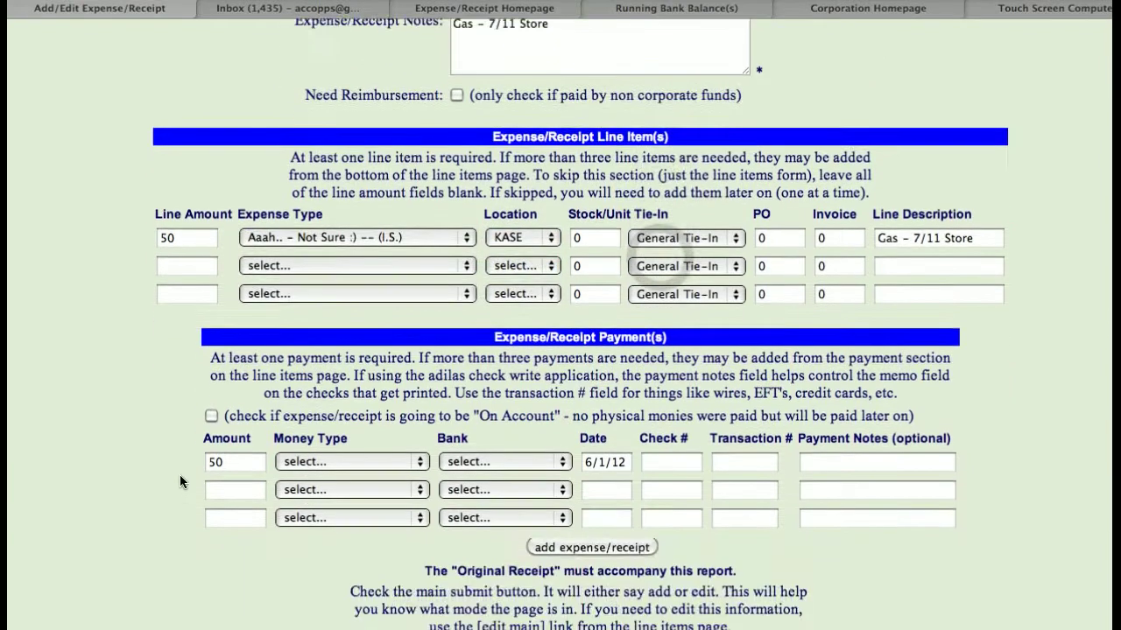
click(212, 416)
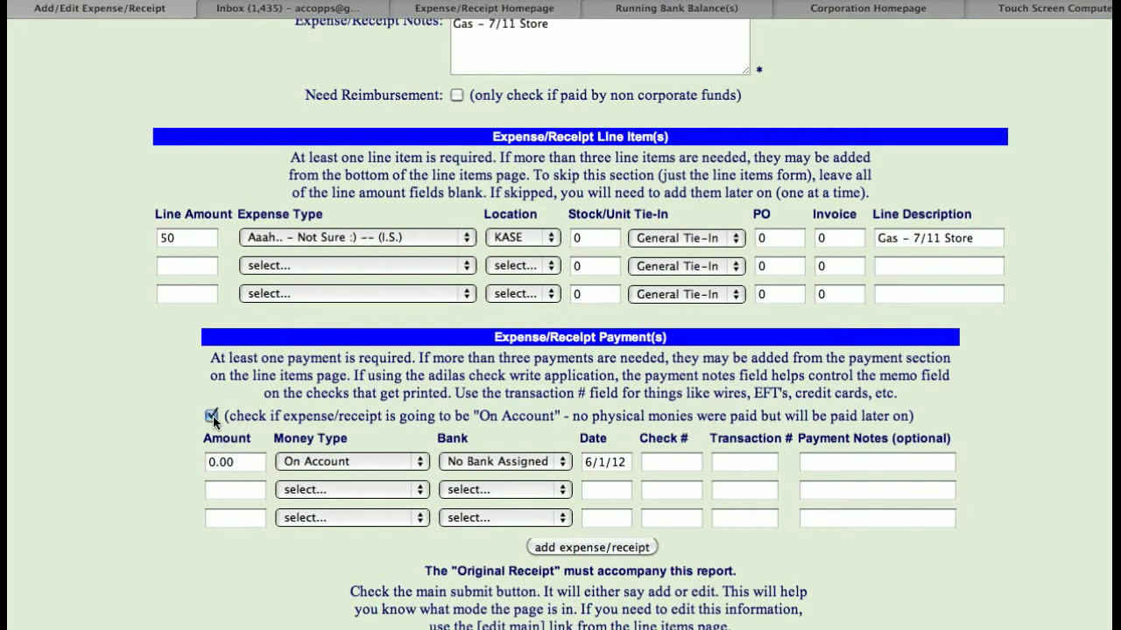
click(619, 547)
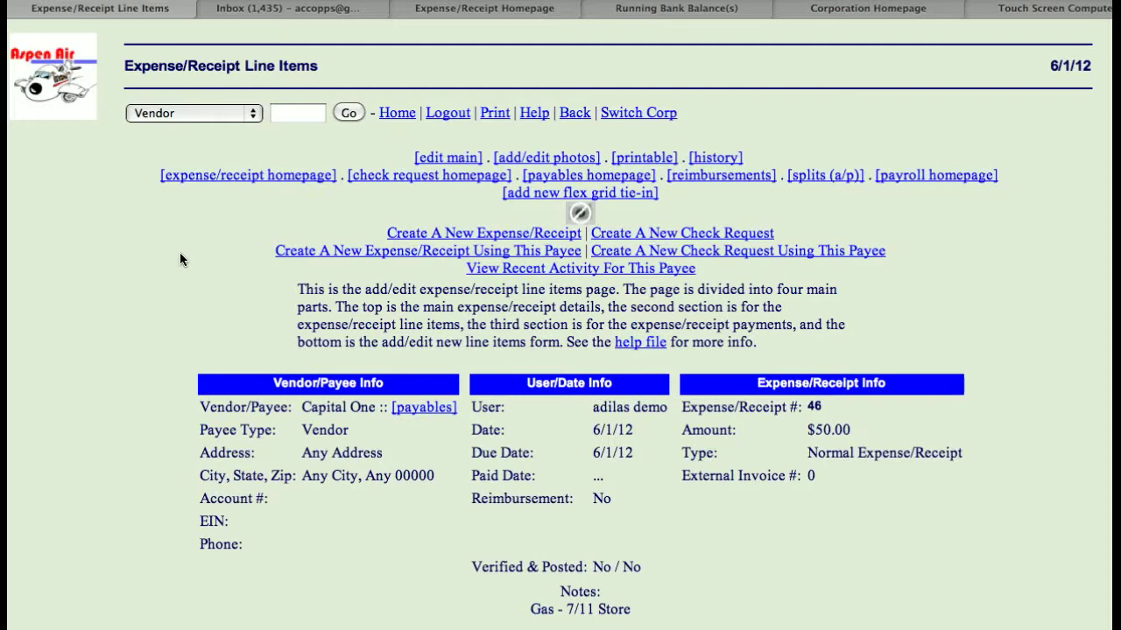
- Return to the main switchboard and open the Payables Homepage from the system liabilities
click(63, 112)
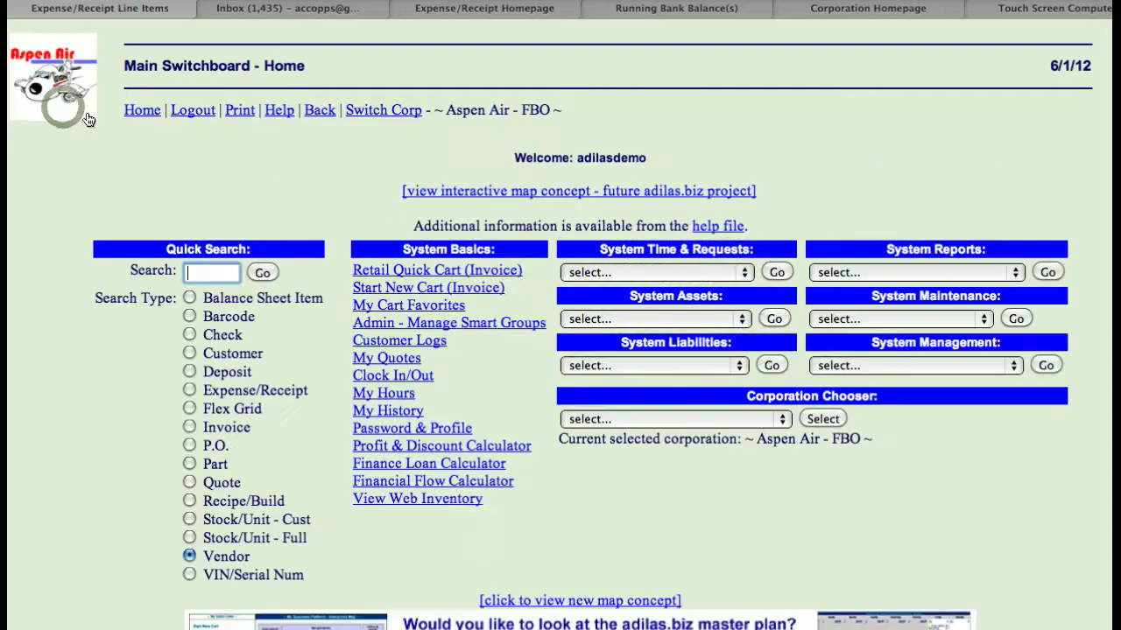
click(655, 362)
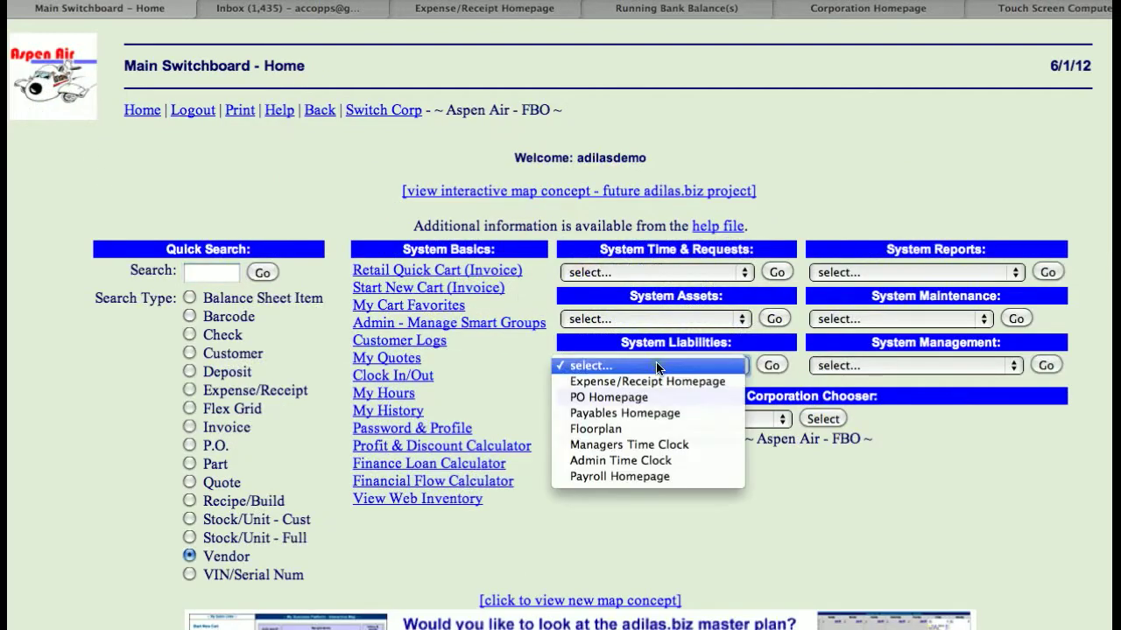
click(654, 413)
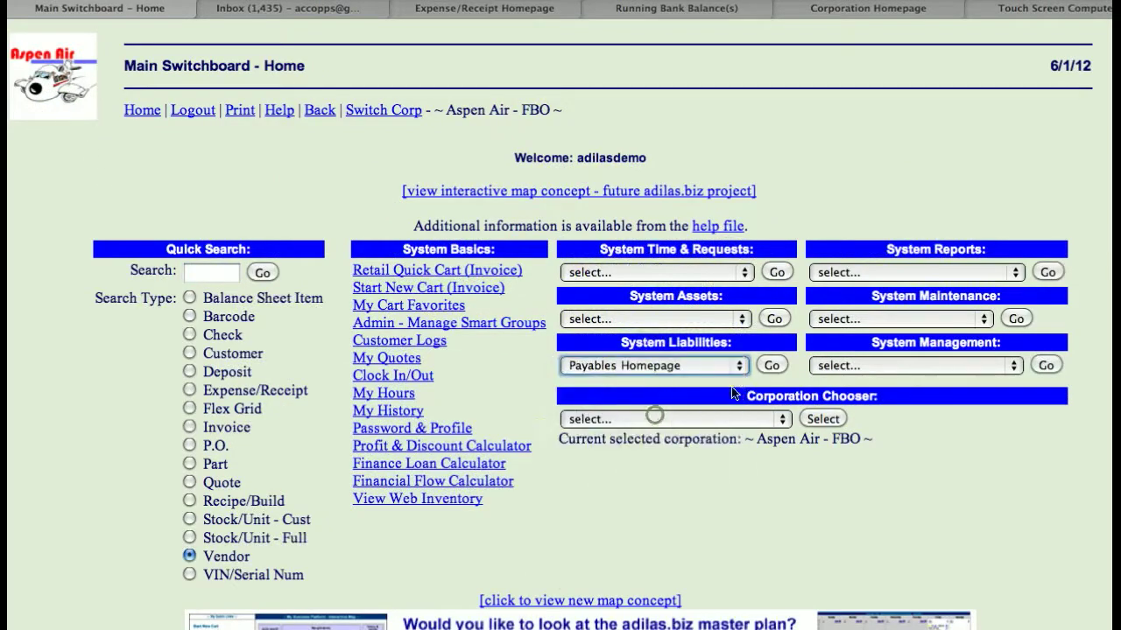
click(770, 366)
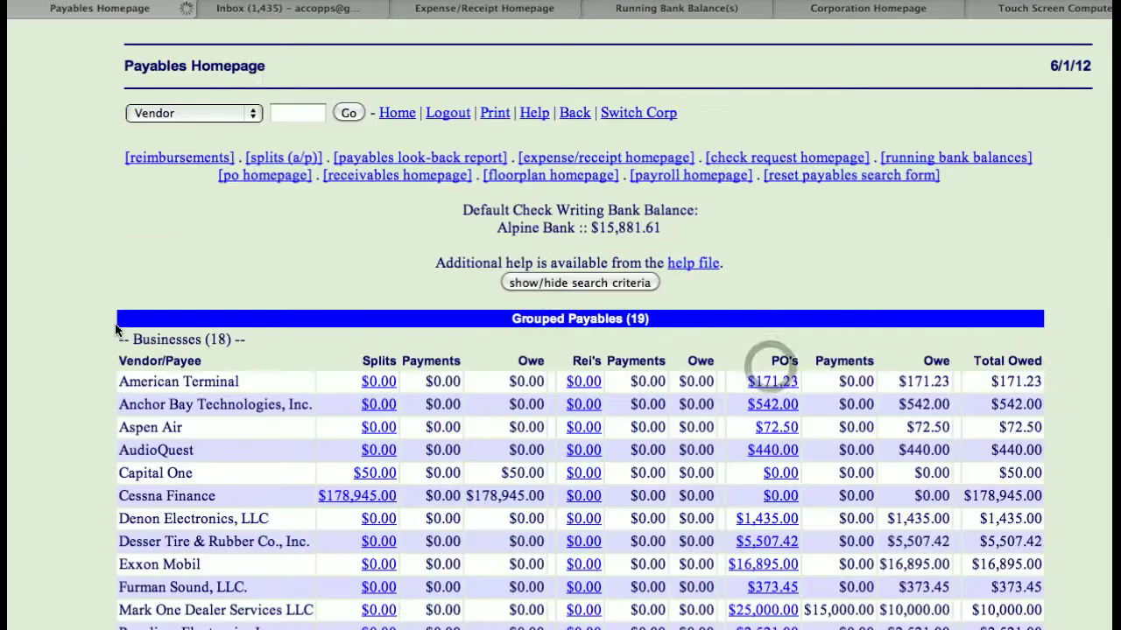
- Find Capital One in the grouped payables and view the details of its splits amount
scroll(115, 328, down, 2)
scroll(116, 324, down, 1)
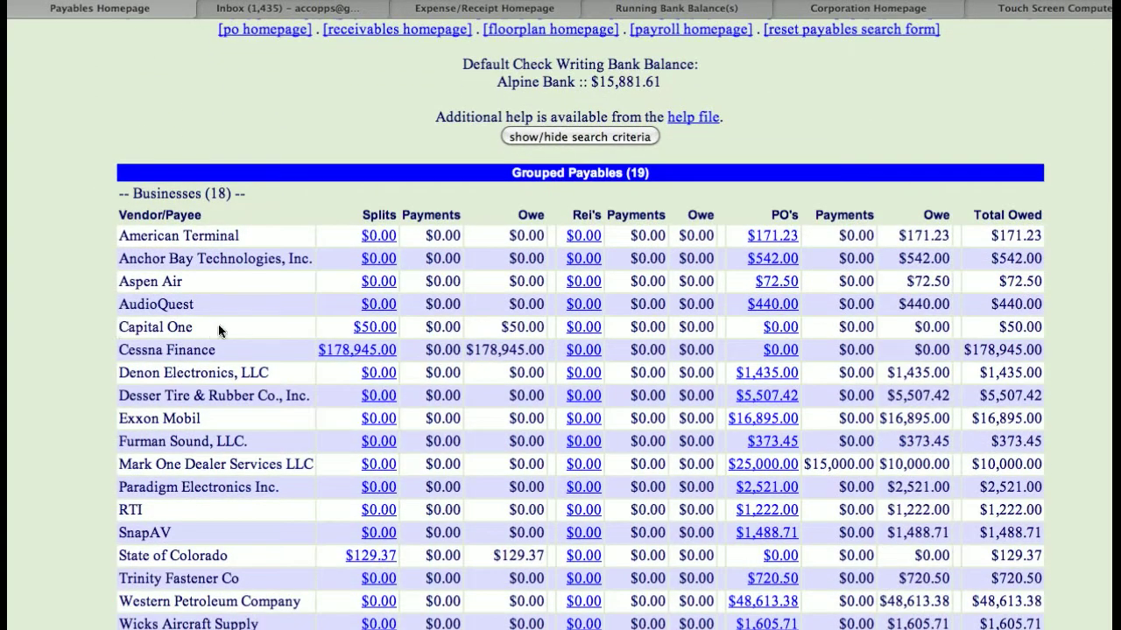
drag(353, 330, 399, 330)
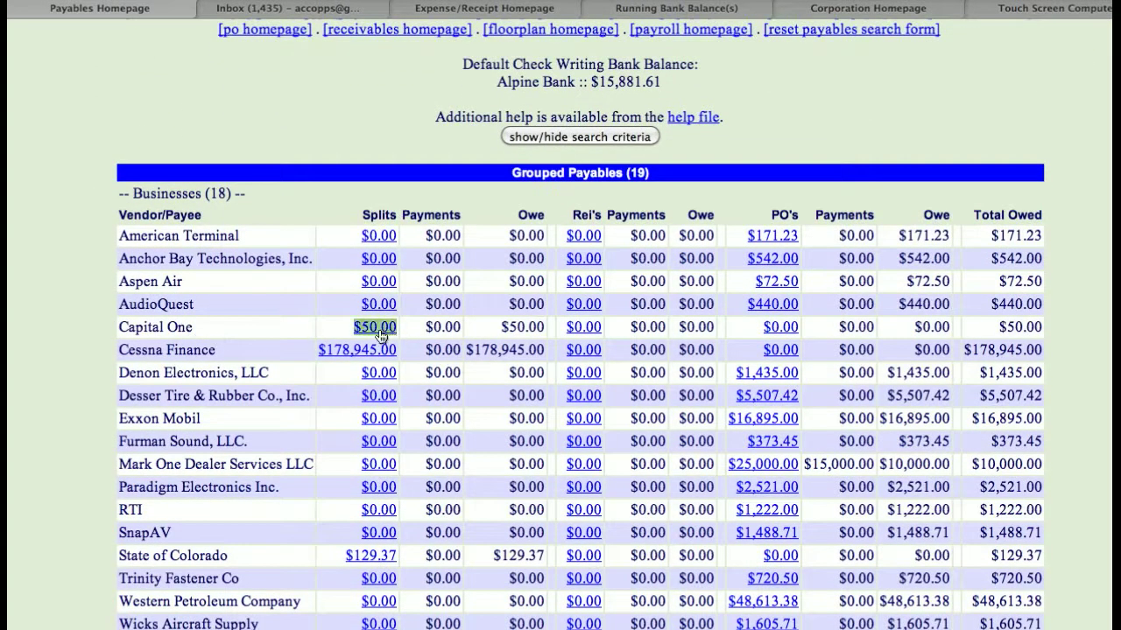
click(380, 331)
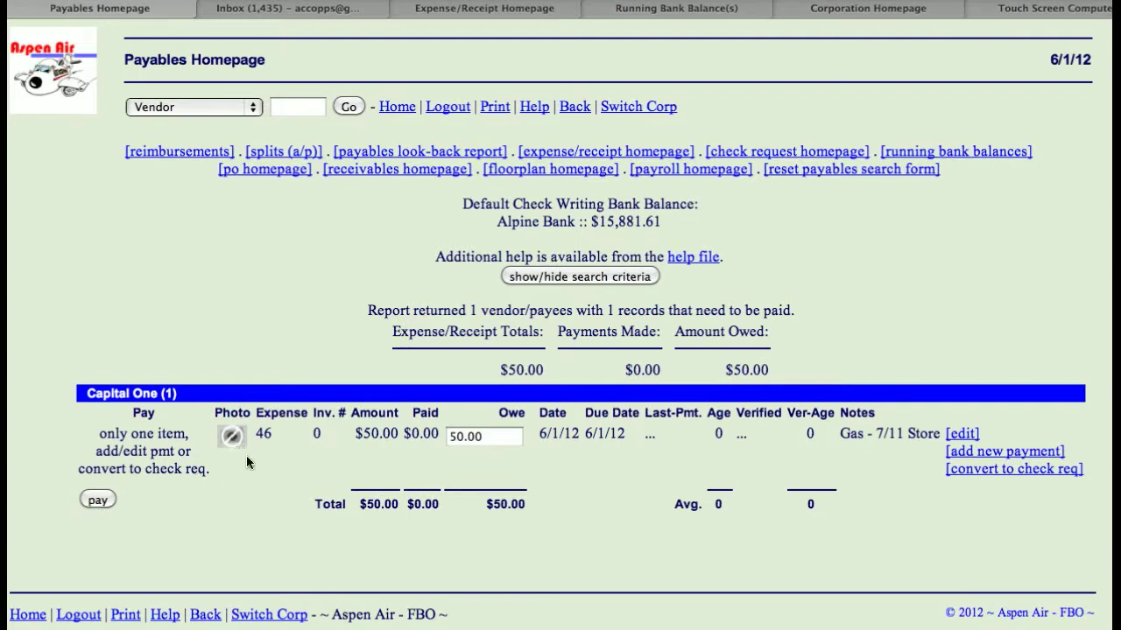
scroll(220, 473, up, 1)
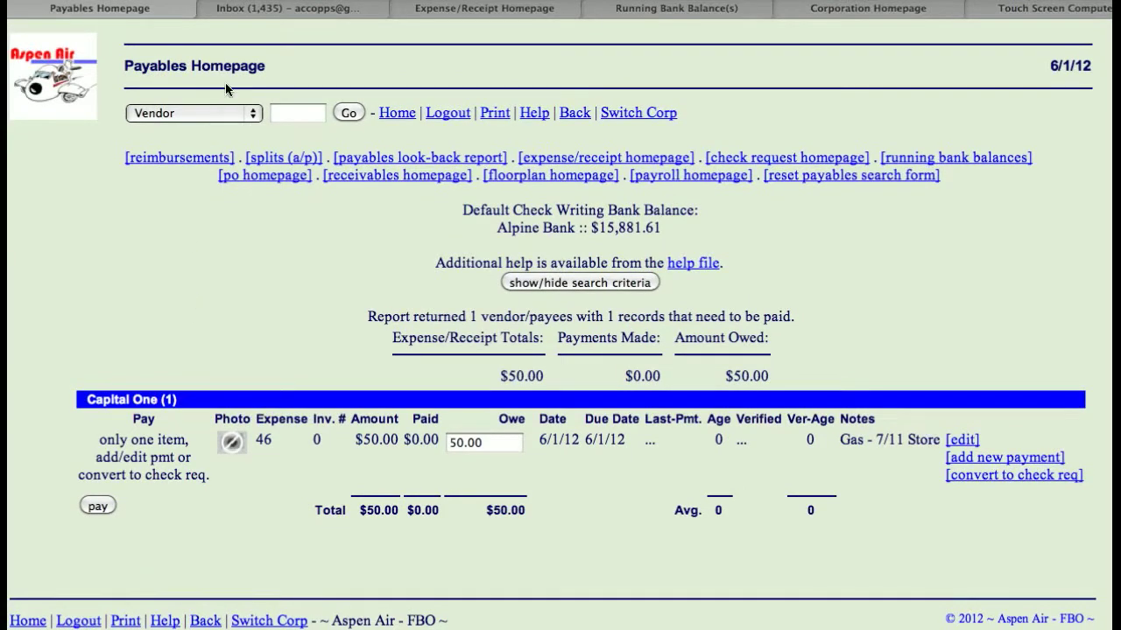
- Search the vendors for "capital One" again and start another expense/receipt for this payee
click(290, 114)
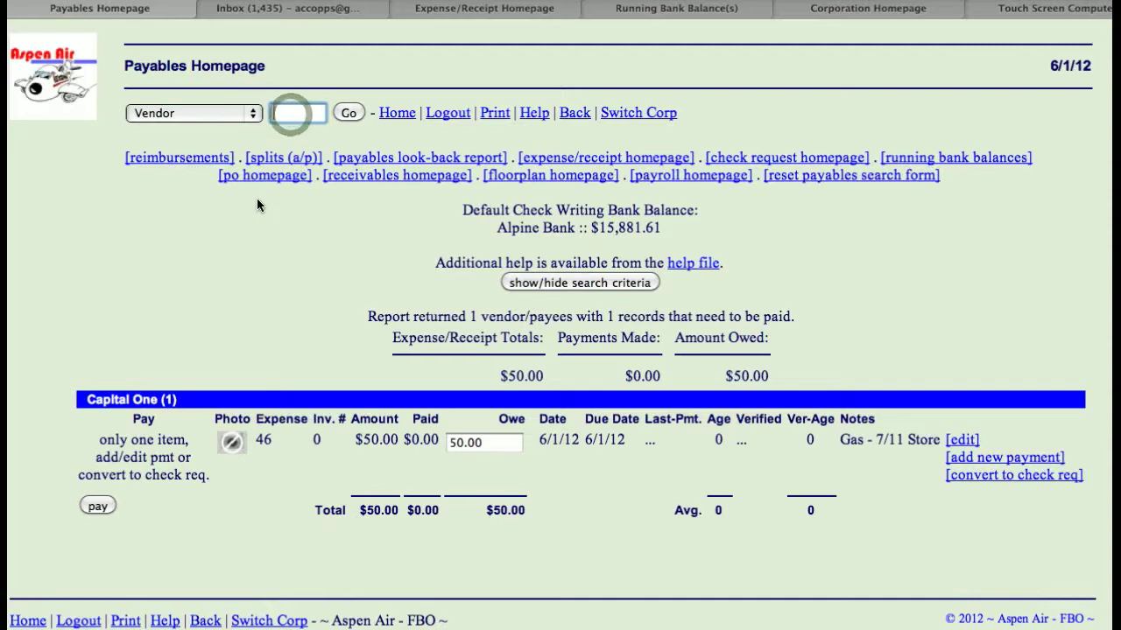
text(capital O)
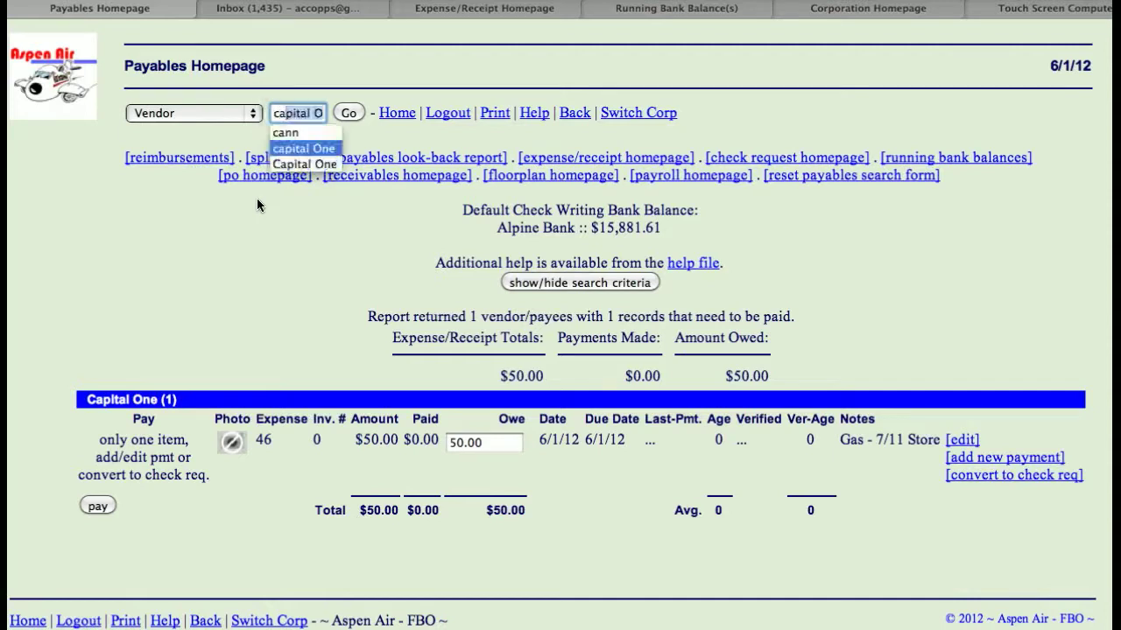
click(349, 113)
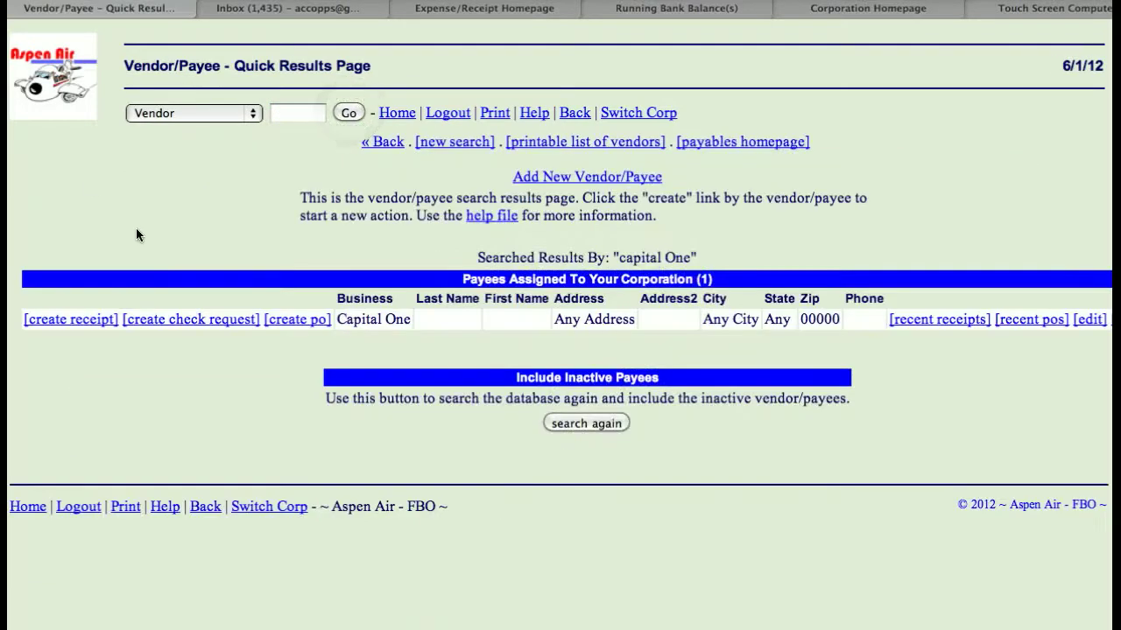
click(83, 322)
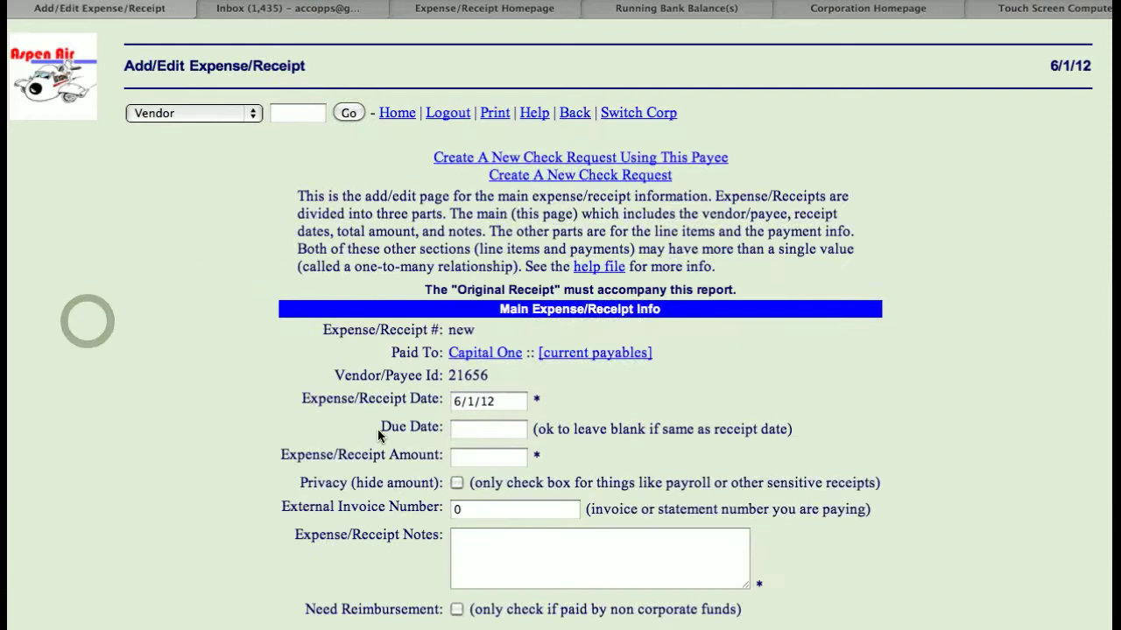
- Set the expense/receipt amount to 87.99 and enter "Office Supplies - Wal Mart" as the receipt notes
click(476, 452)
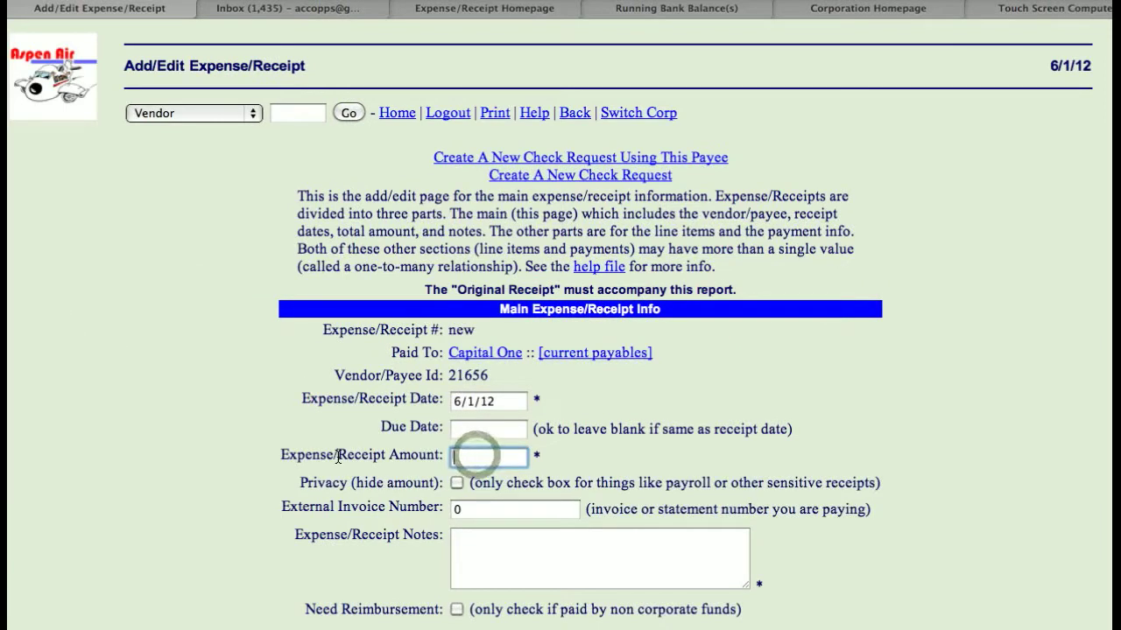
text(87.)
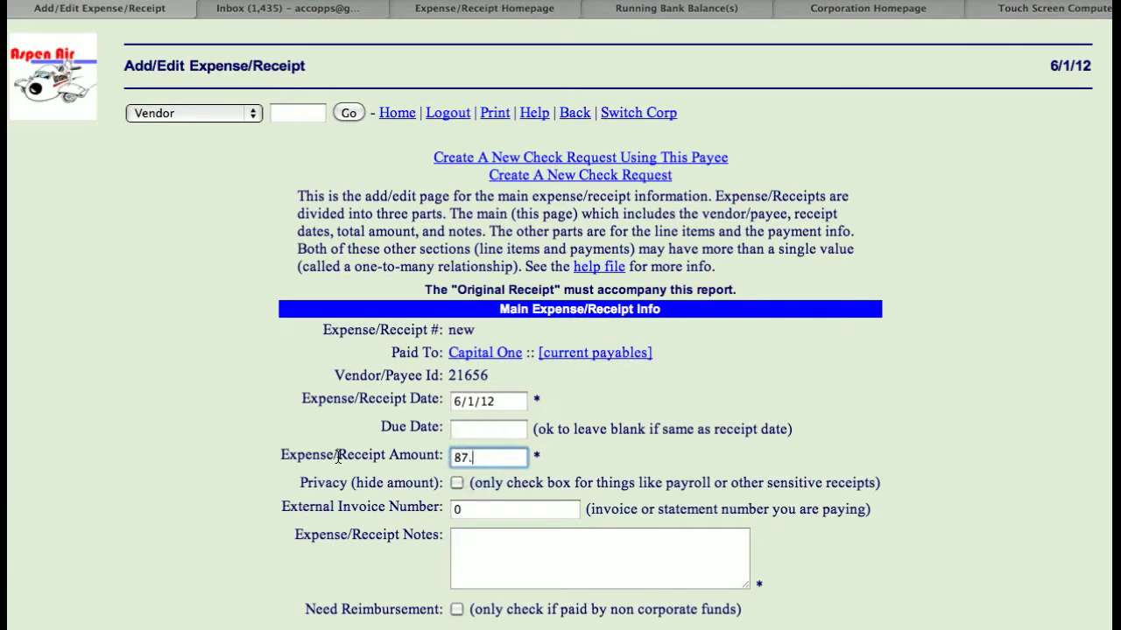
text(99)
click(480, 549)
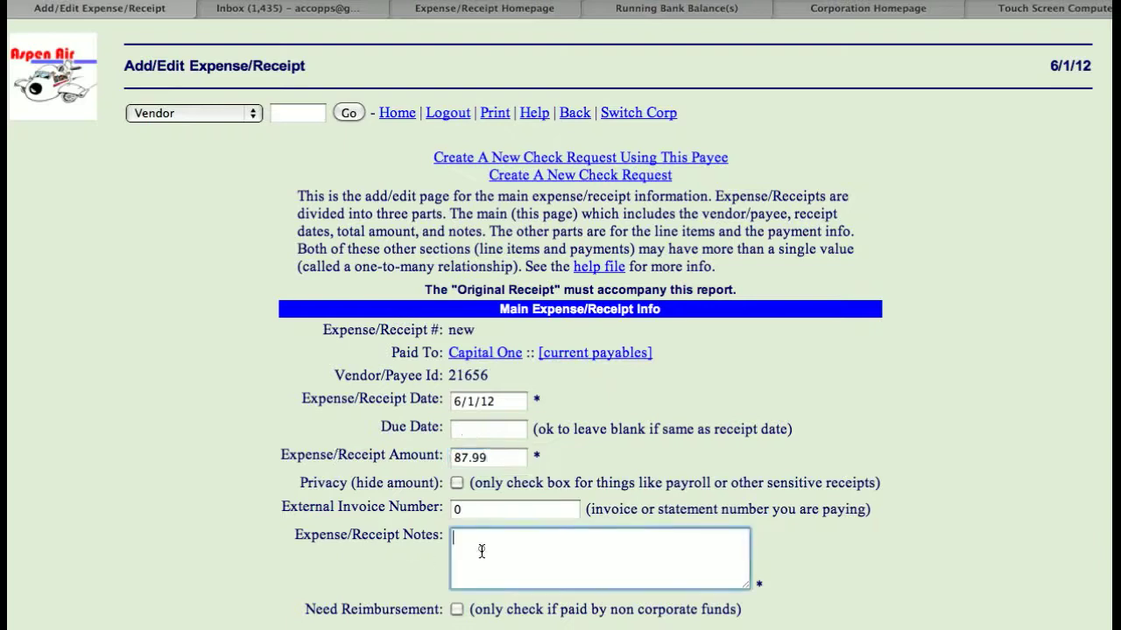
text(Office Supplies - Wal Mart)
click(221, 495)
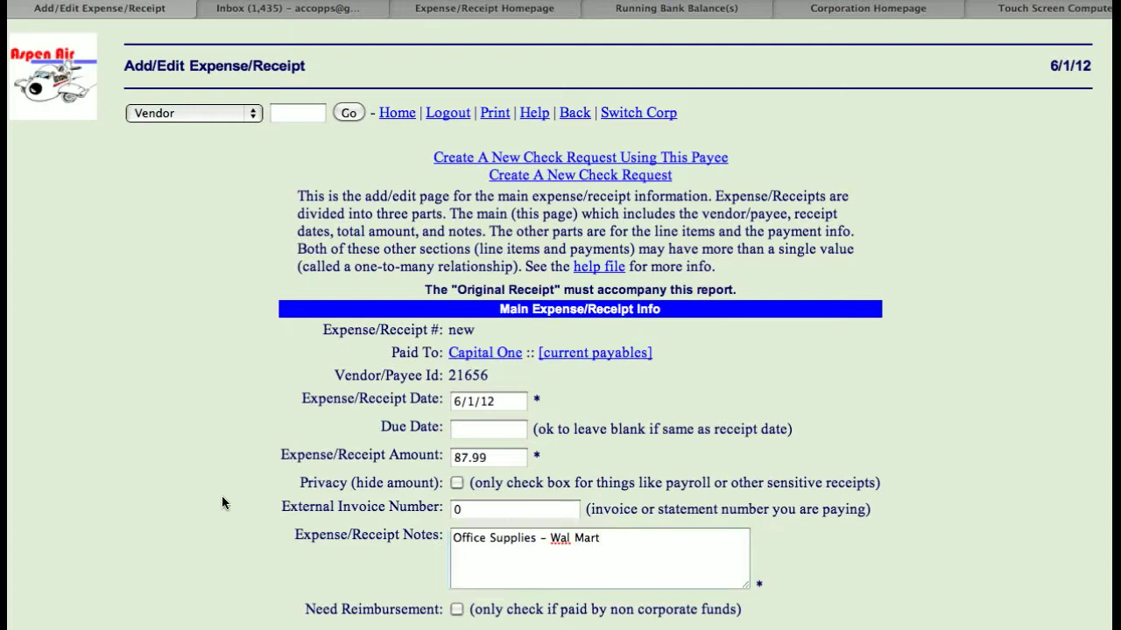
scroll(222, 495, down, 3)
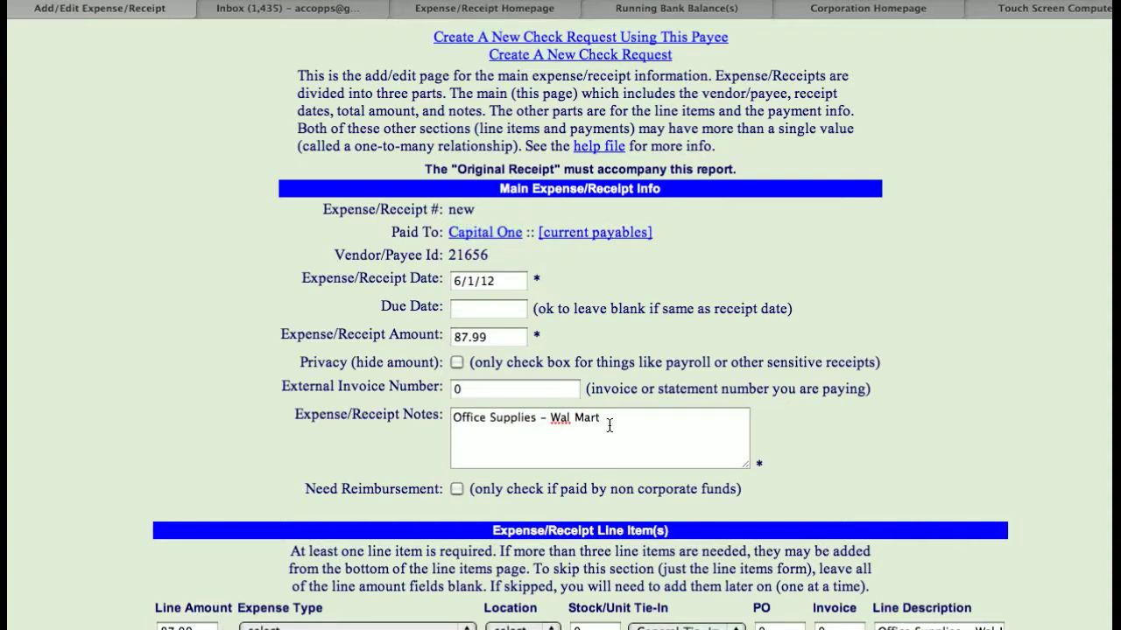
- Assign the 87.99 line item the expense type "Suppl. - Office -- (I.S.)" and the location KASE
scroll(108, 364, down, 3)
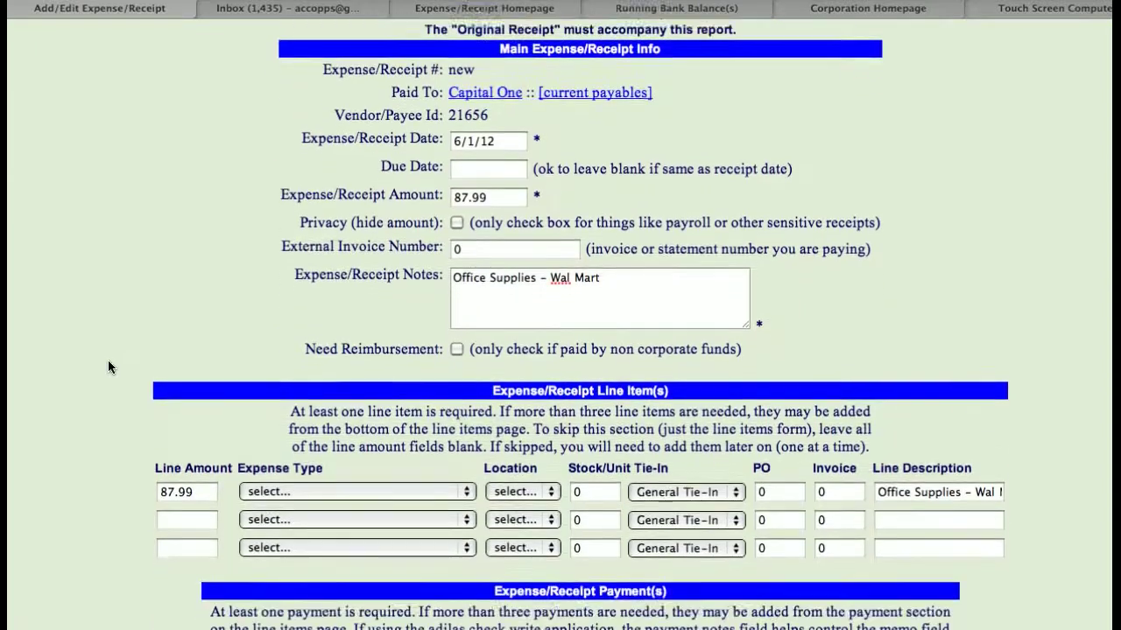
scroll(108, 367, down, 2)
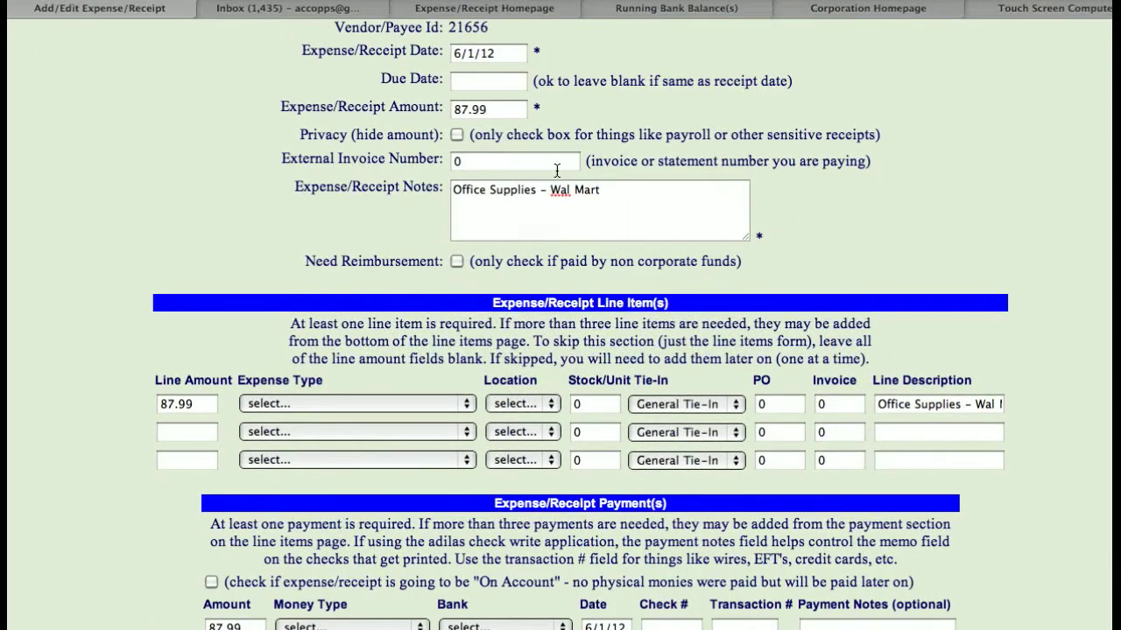
click(320, 403)
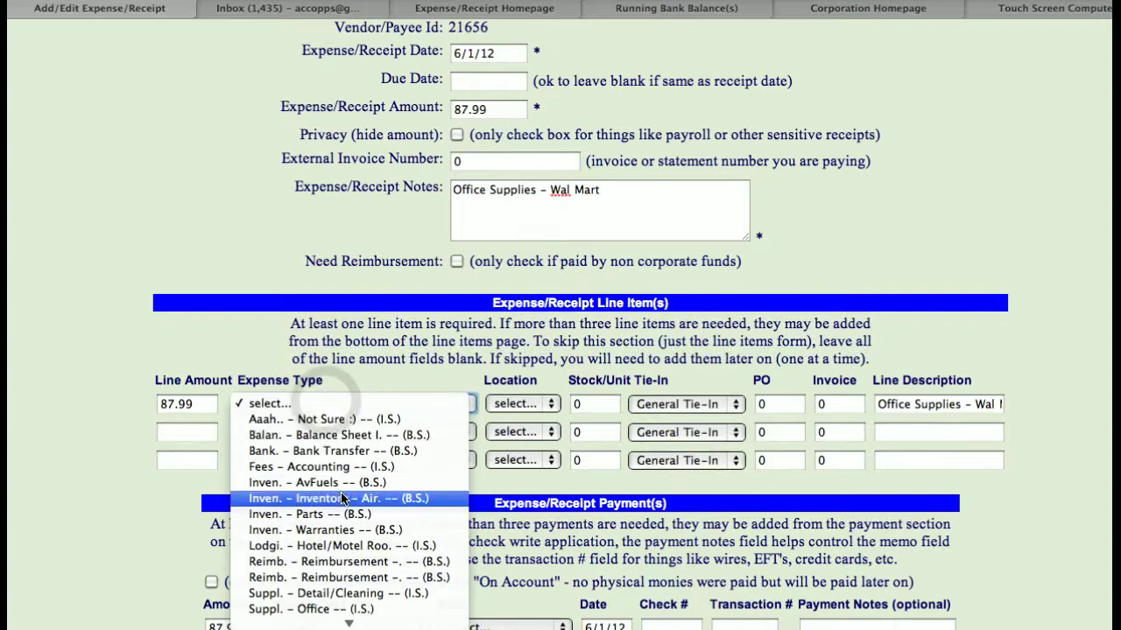
scroll(337, 497, down, 3)
click(309, 484)
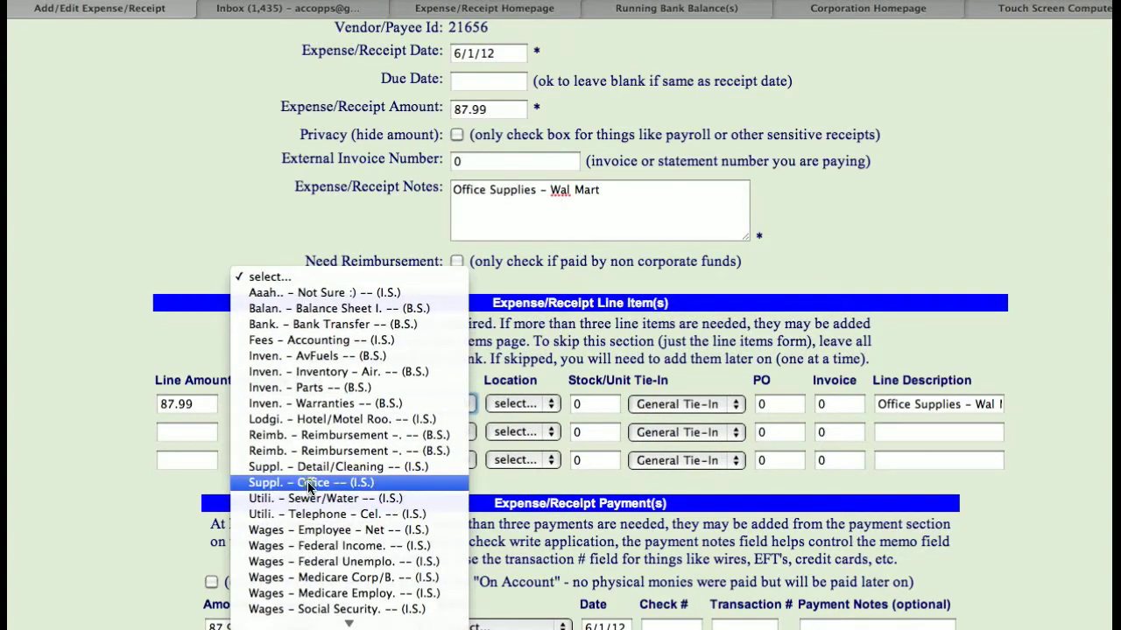
click(492, 402)
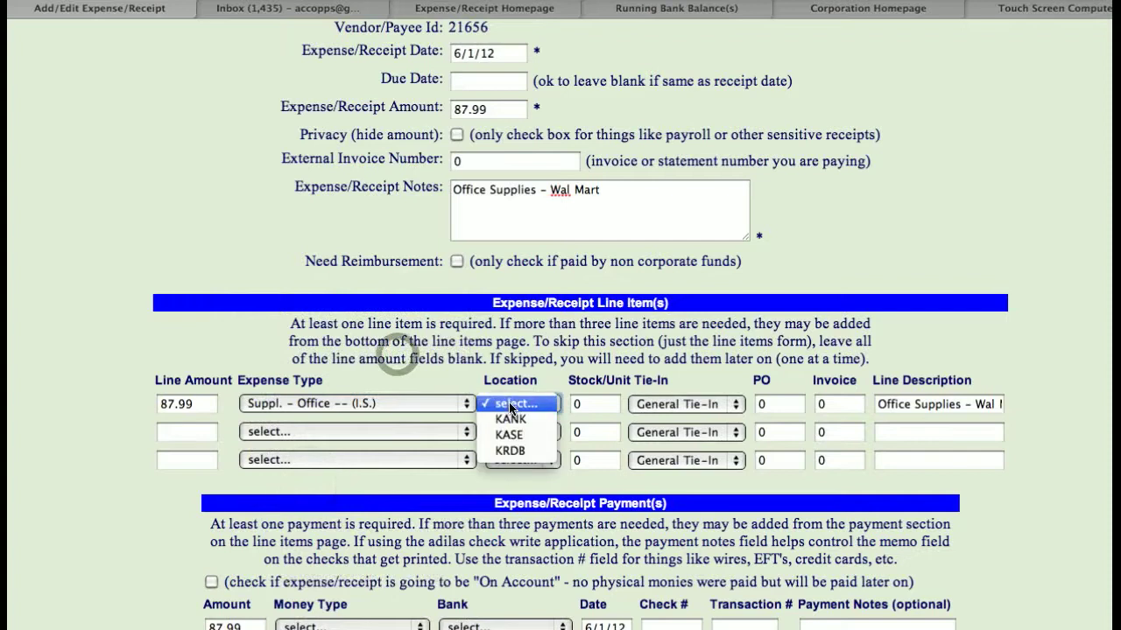
click(510, 435)
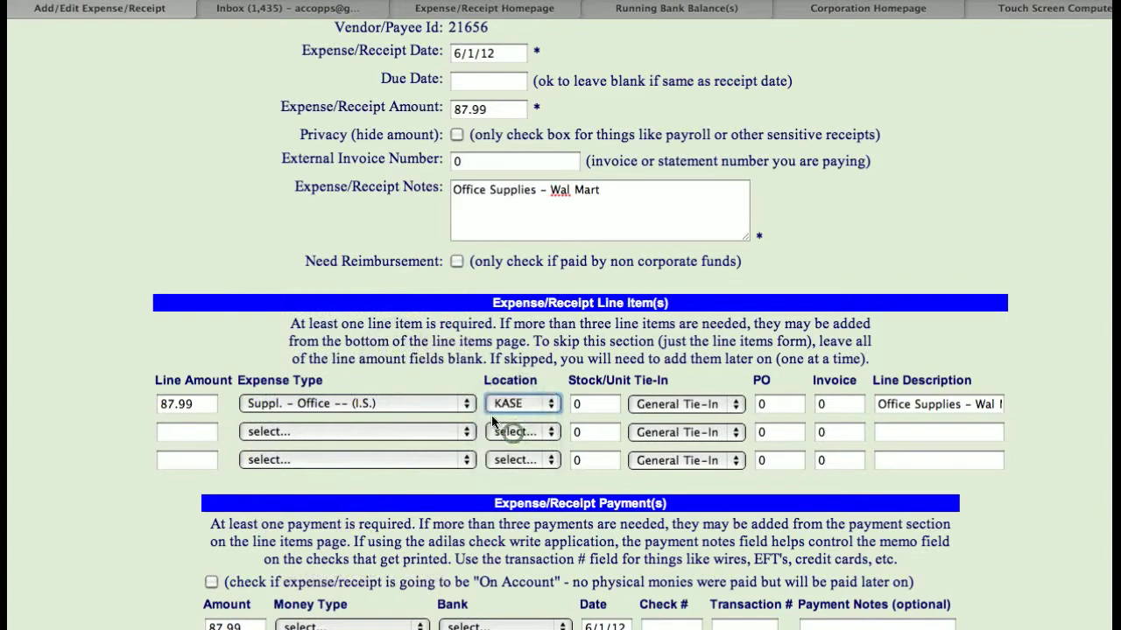
- Mark the expense/receipt payment as "On Account" and add the expense/receipt
scroll(459, 367, down, 6)
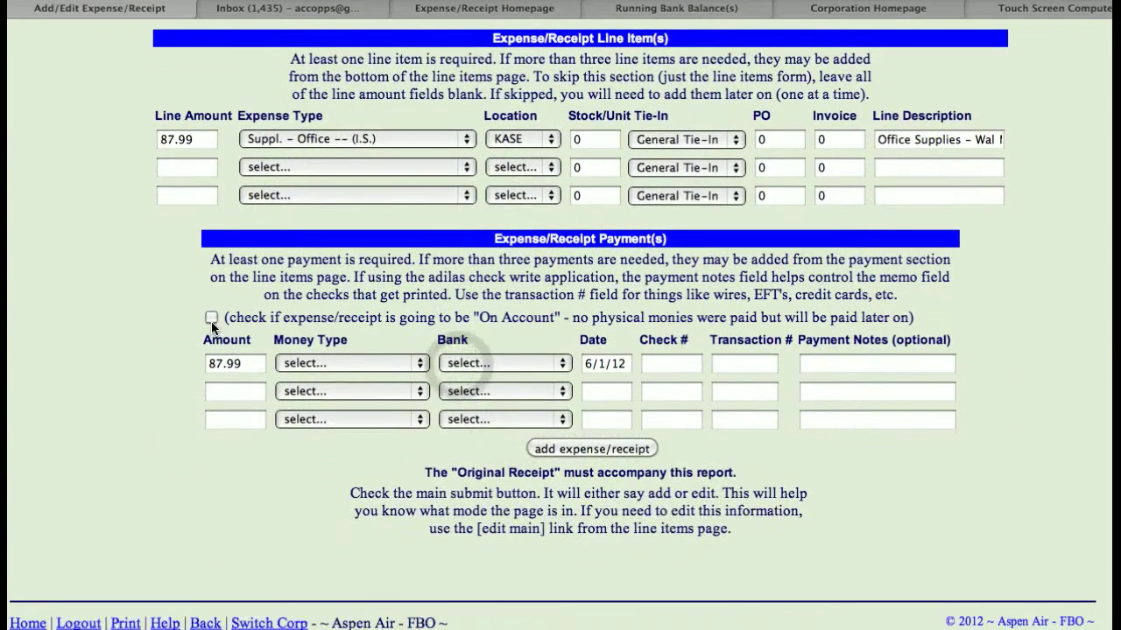
click(211, 318)
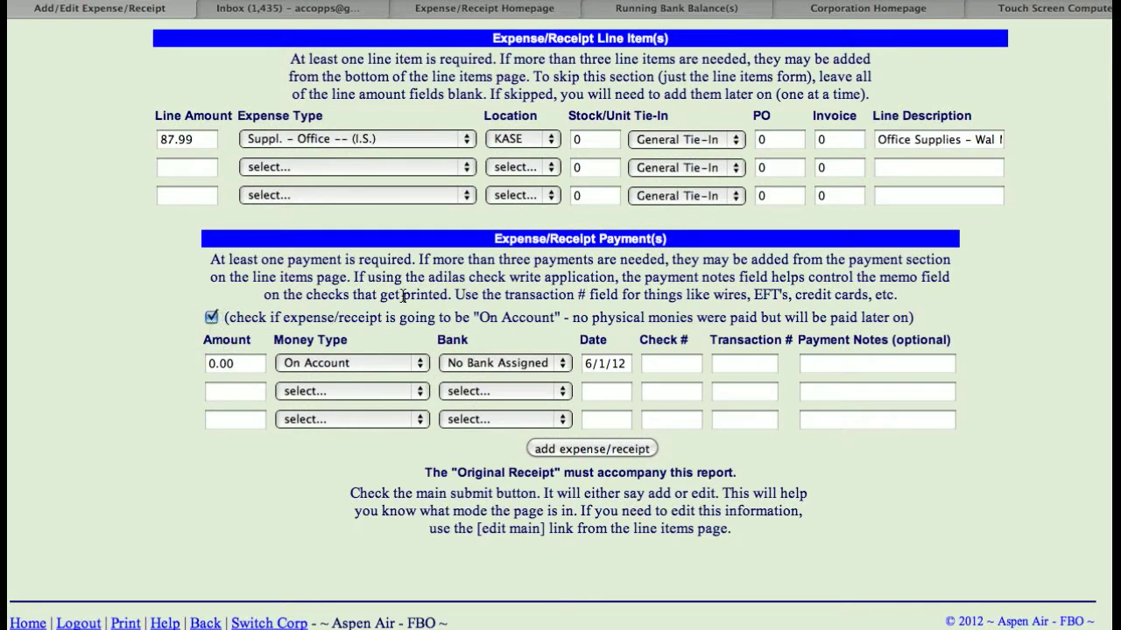
click(597, 448)
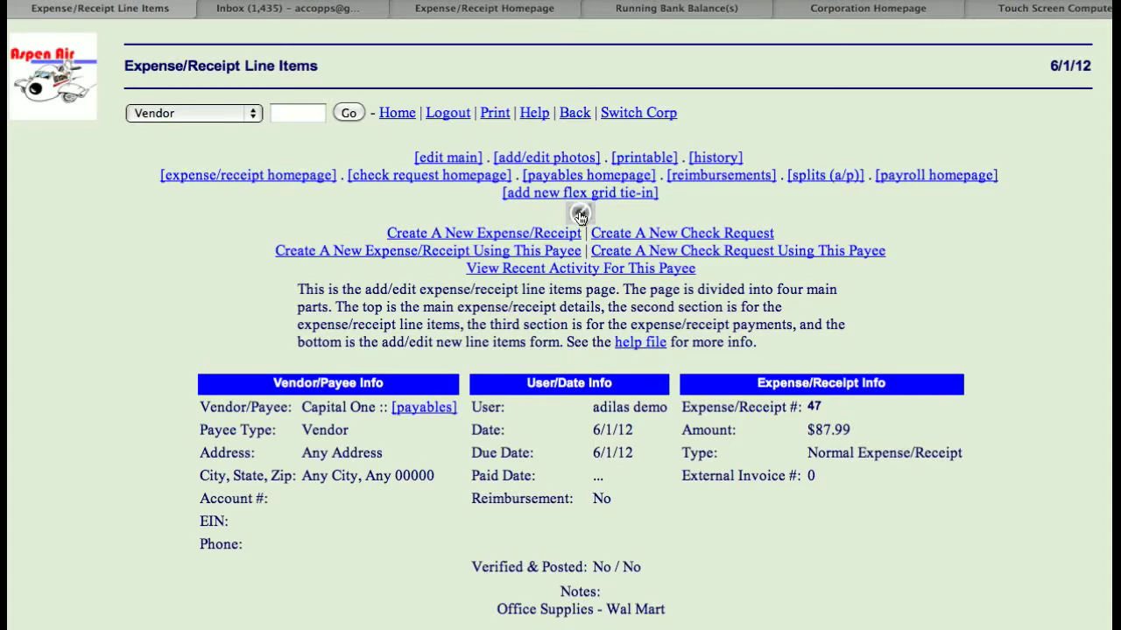
- Open the Payables Homepage and view the details of Capital One's splits amount in the grouped payables
click(579, 175)
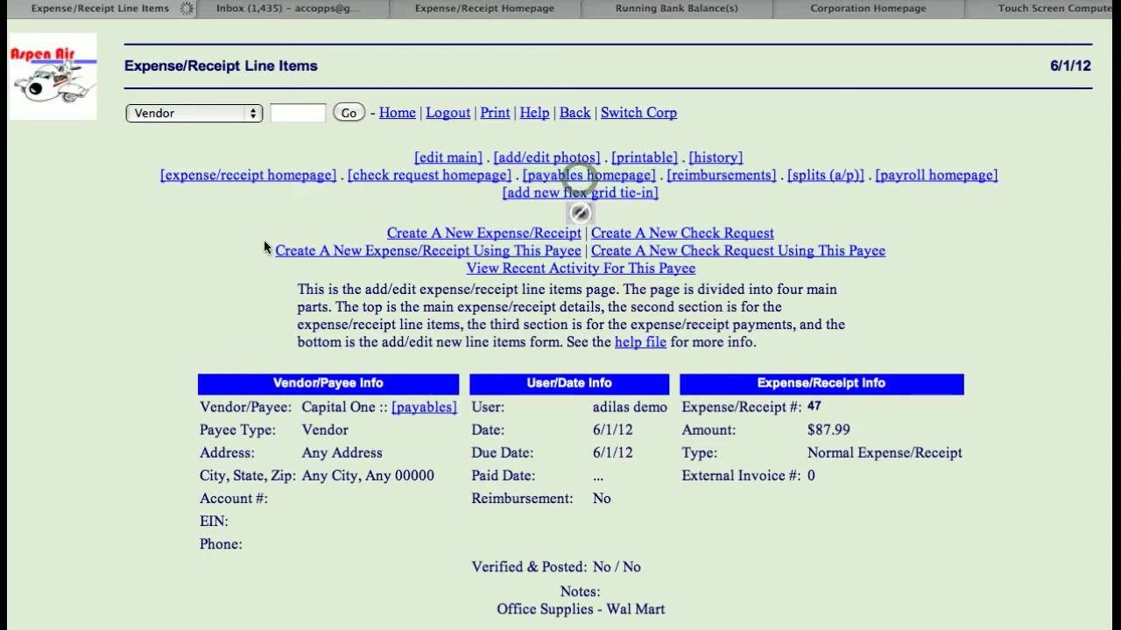
scroll(262, 248, down, 2)
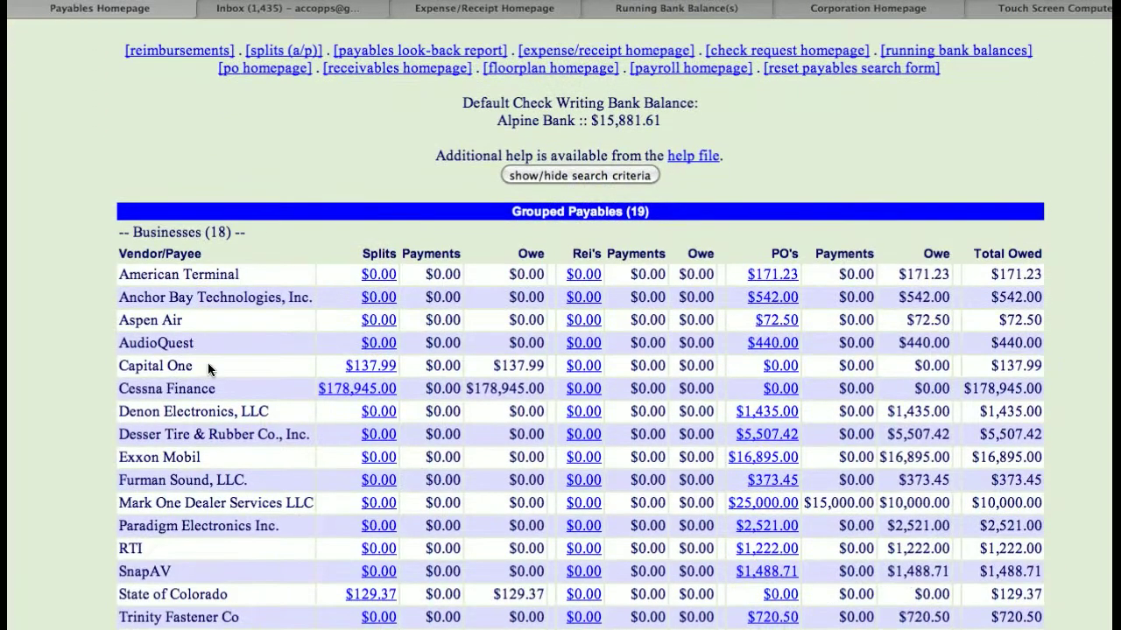
click(364, 368)
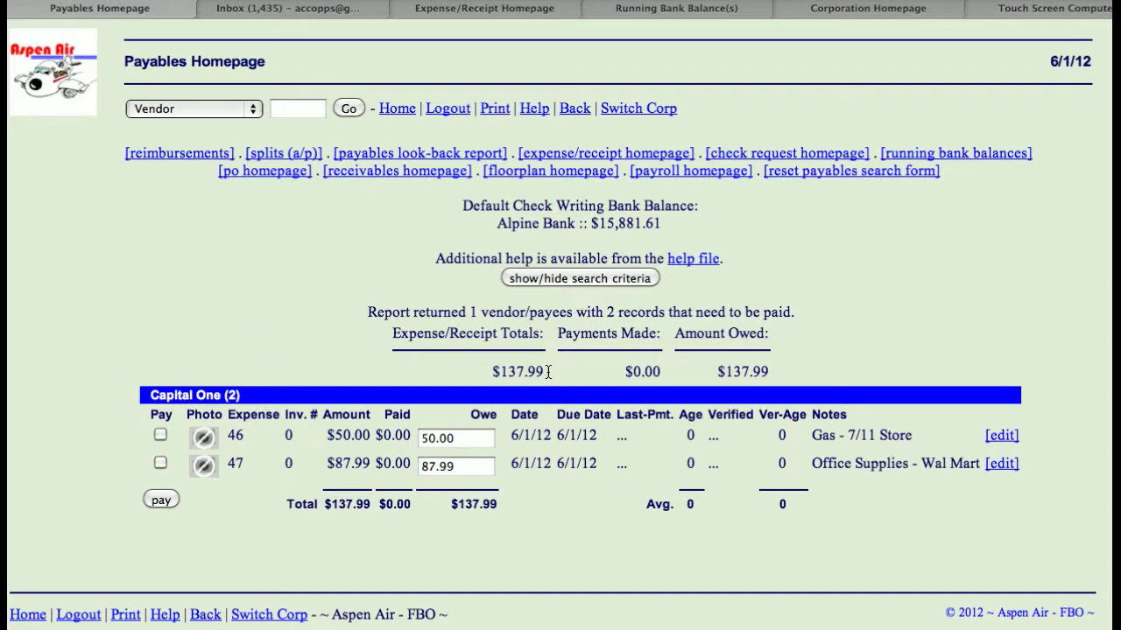
- Select both Capital One expenses for payment and set the owe amount of the "Office Supplies - Wal Mart" expense to 50
click(160, 433)
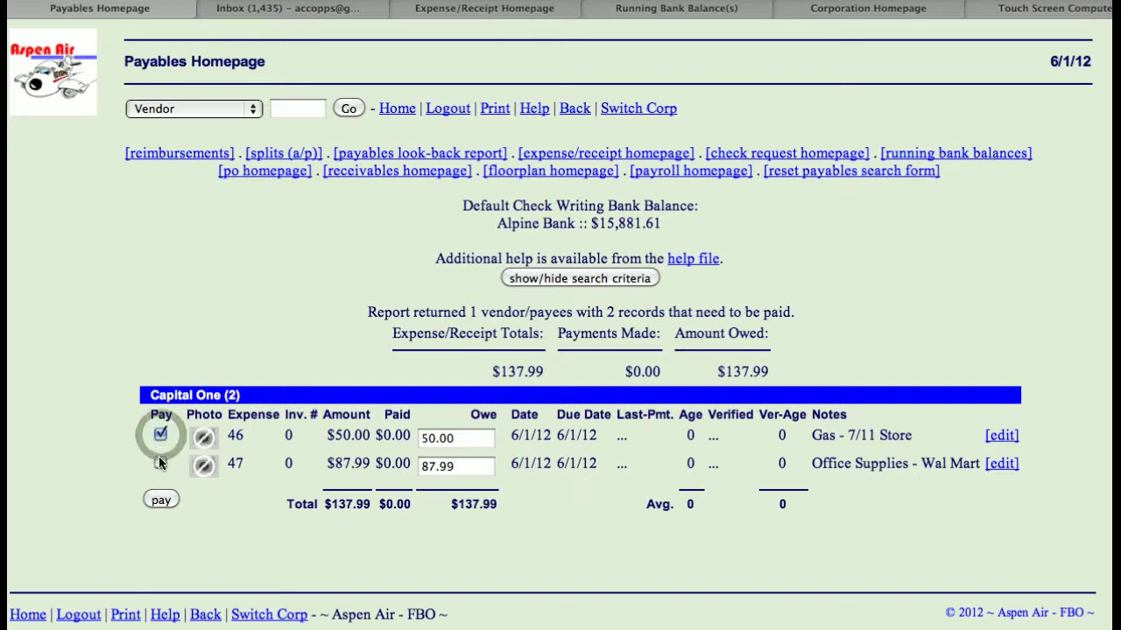
click(161, 464)
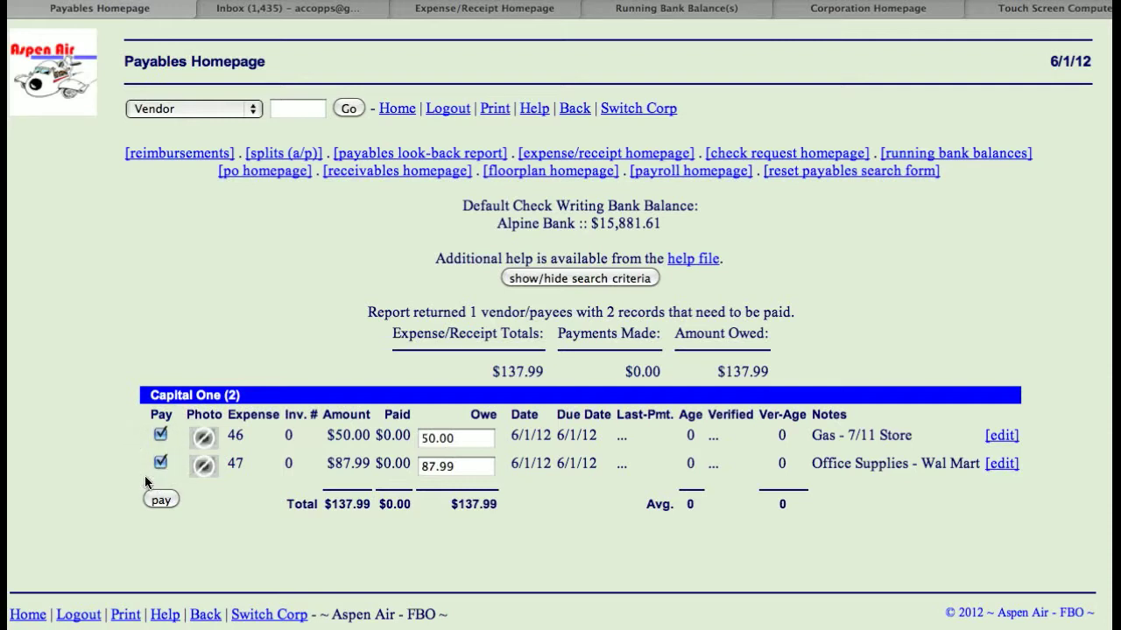
double_click(466, 469)
text(5)
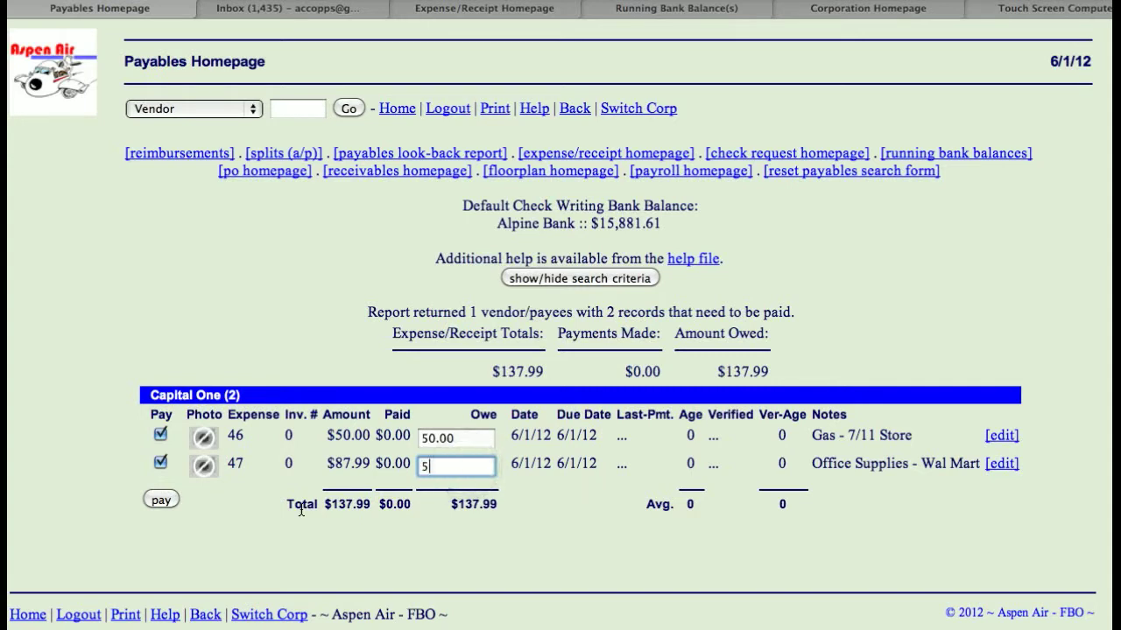
text(0)
click(263, 496)
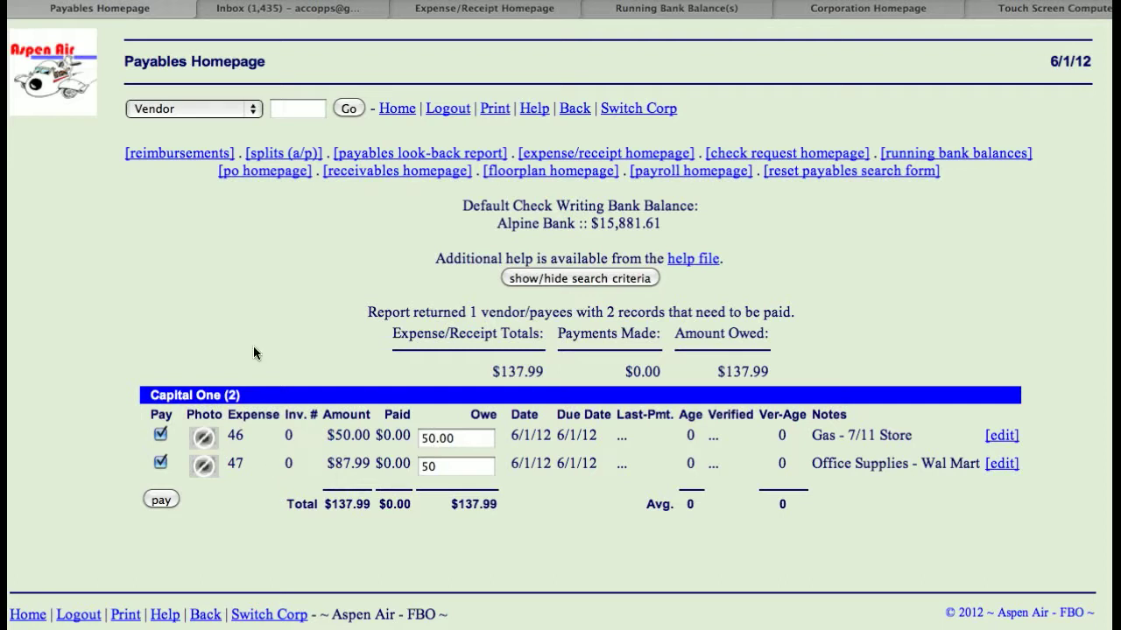
click(289, 109)
text(capital O)
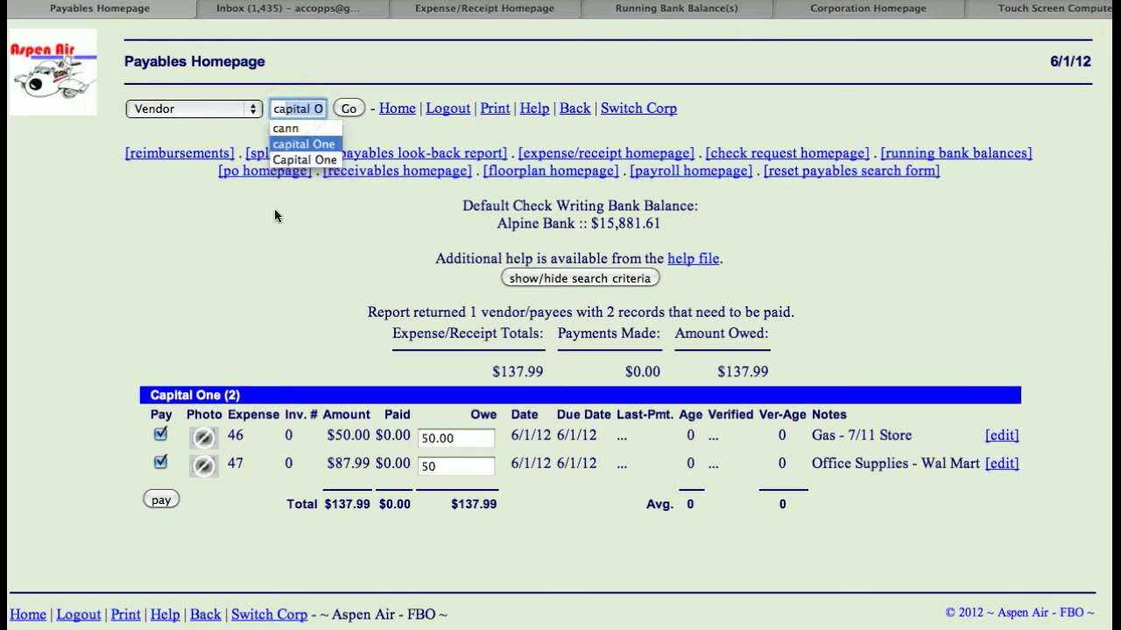
click(150, 272)
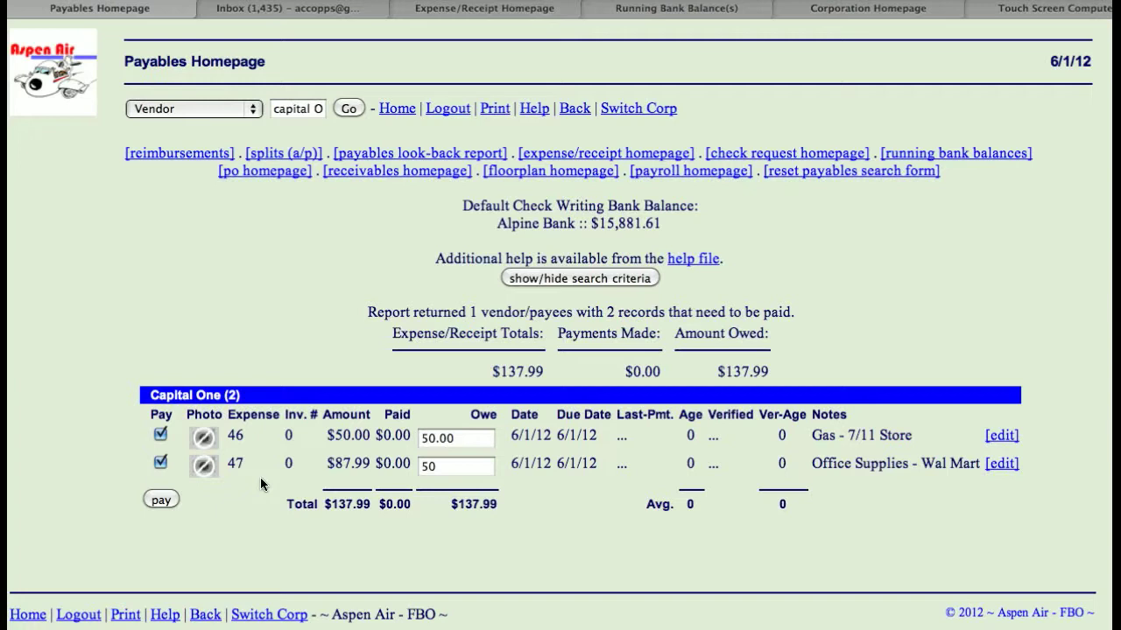
- Return to the main switchboard and search the vendors for "capital One"
click(438, 467)
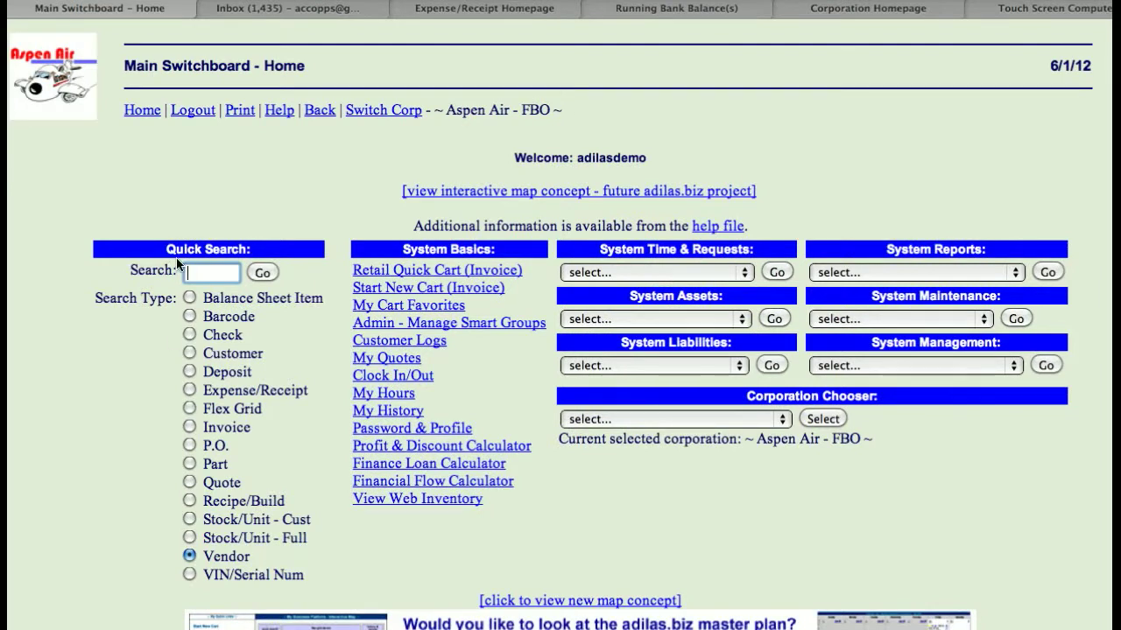
text(capital O)
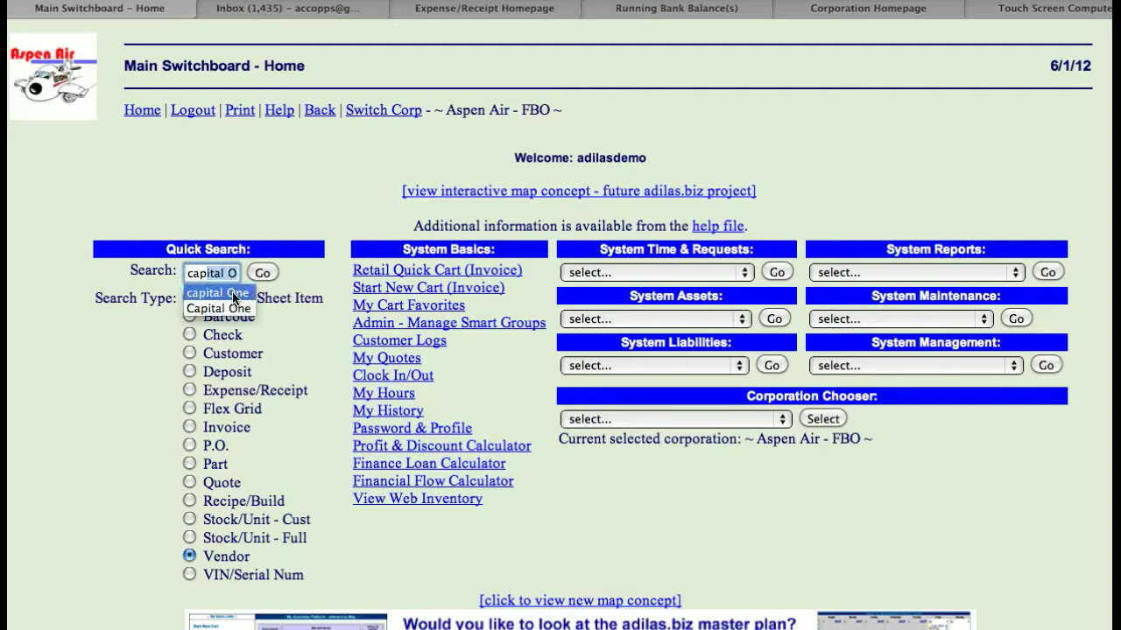
click(260, 273)
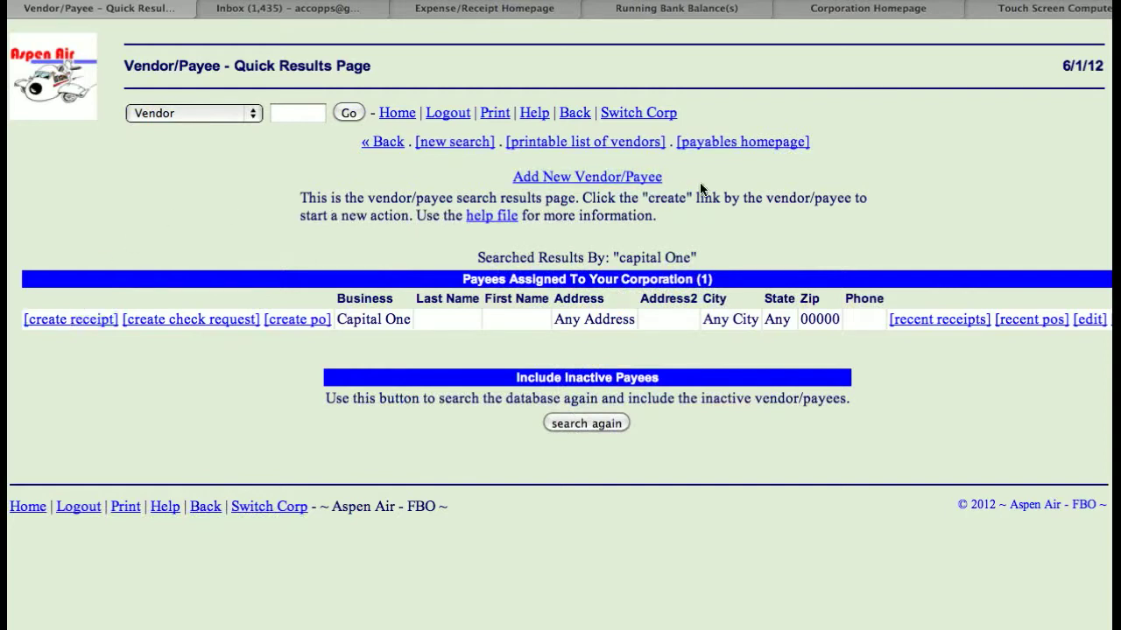
- Go from the vendor search results to the Payables Homepage and reopen the details of Capital One's splits amount
click(739, 144)
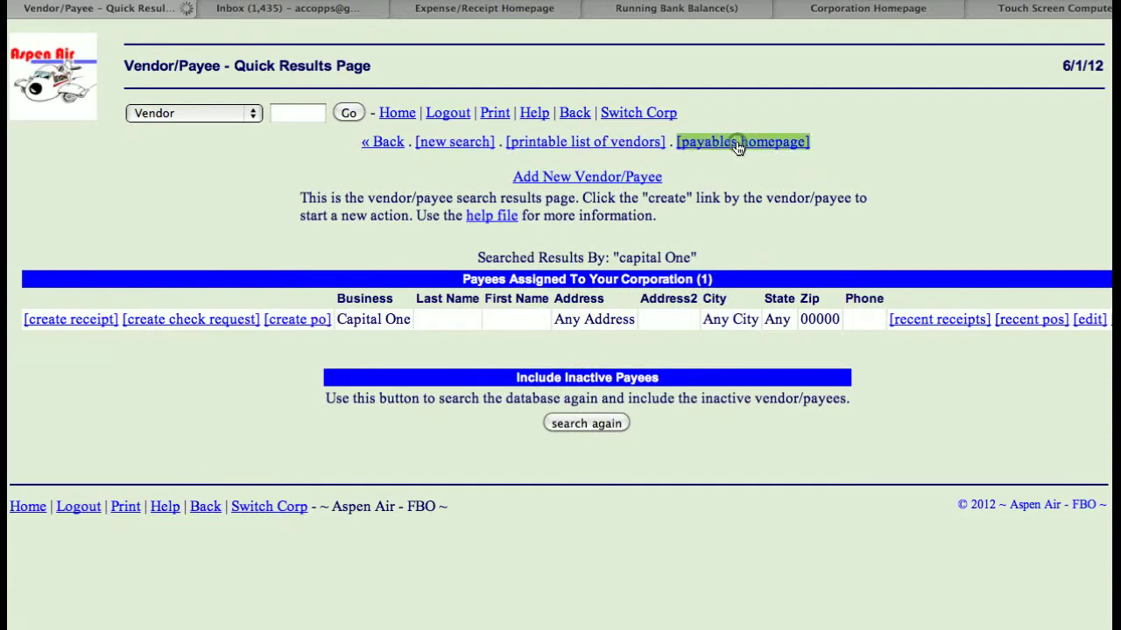
scroll(281, 253, down, 3)
scroll(281, 252, down, 1)
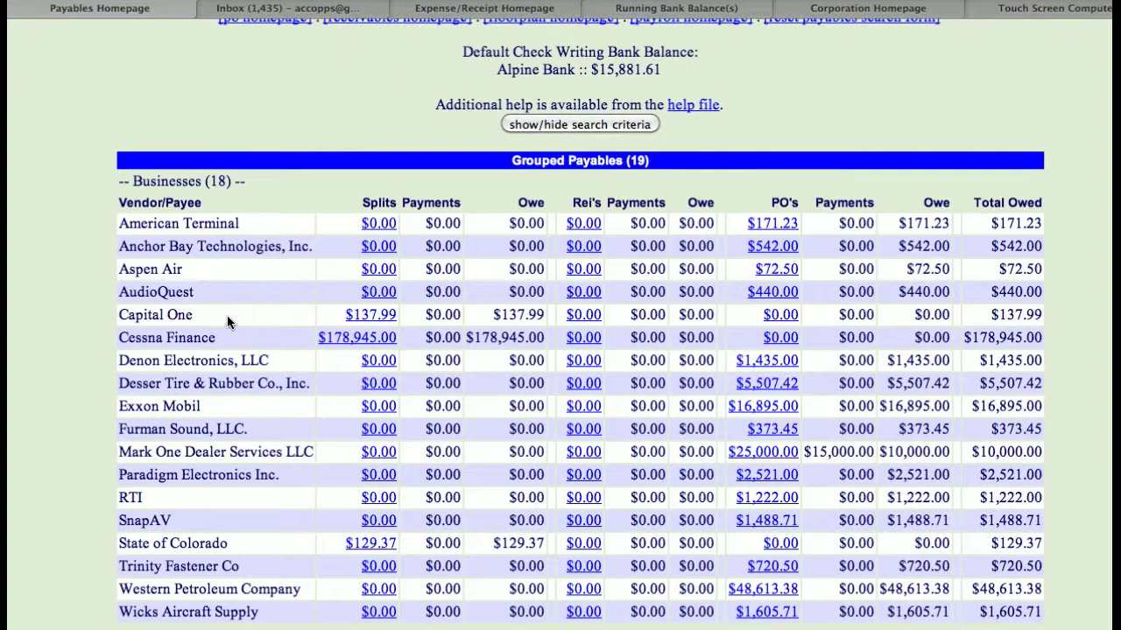
click(373, 317)
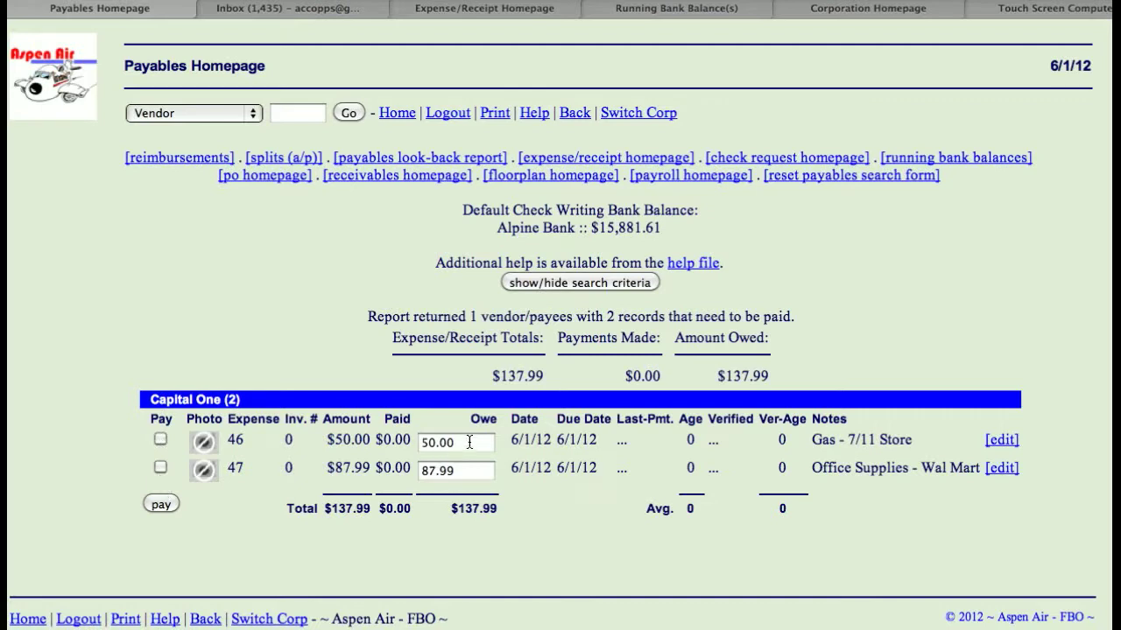
- Enter 50 as the owe amount for the "Office Supplies - Wal Mart" expense in the Capital One payables
double_click(462, 472)
text(50)
click(347, 348)
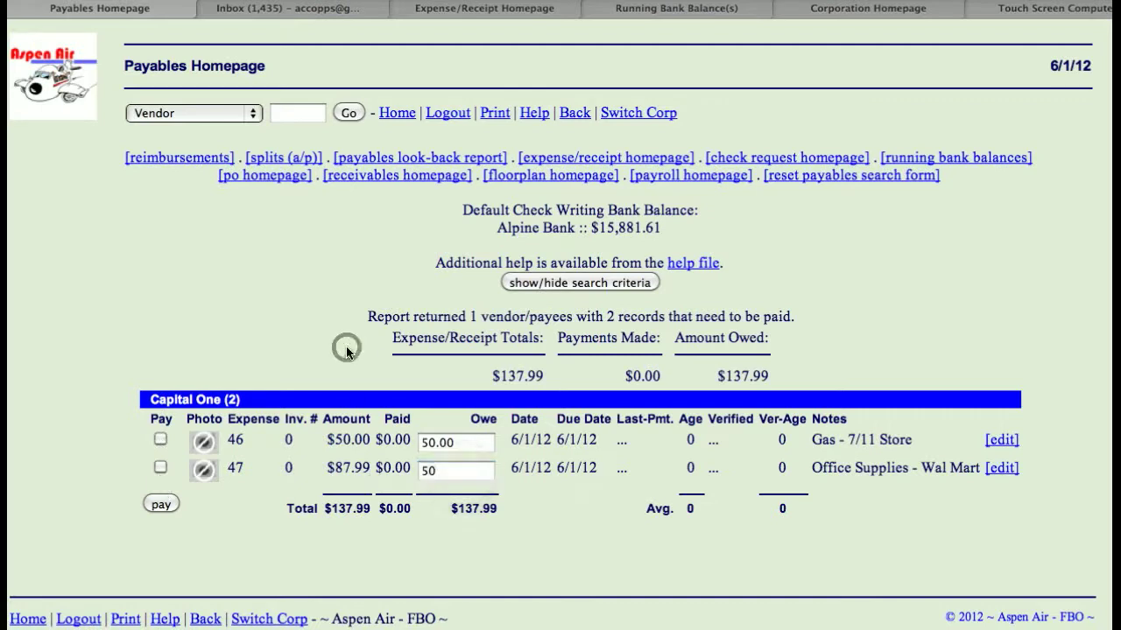